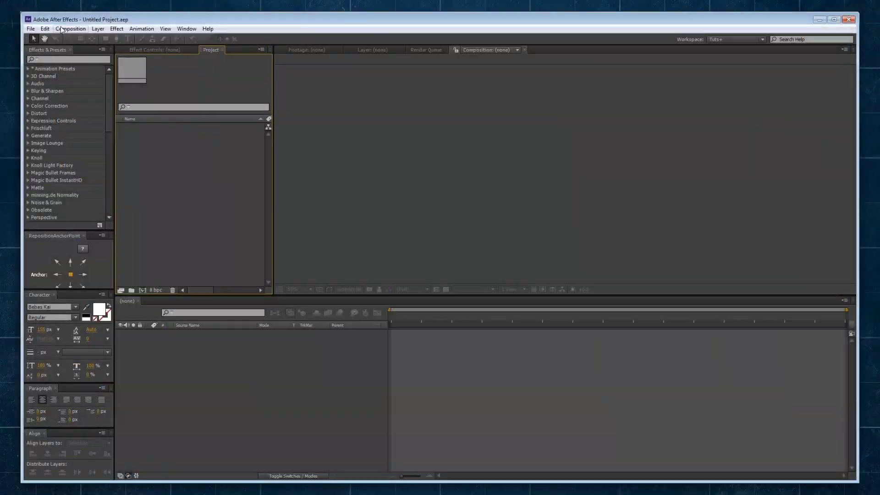
Create a new 1920×1080, 25 fps composition named Comp 1 with the HDTV 1080 25 preset.
{"action": "left_click", "coordinate": [62, 29]}
{"action": "left_click", "coordinate": [80, 35]}
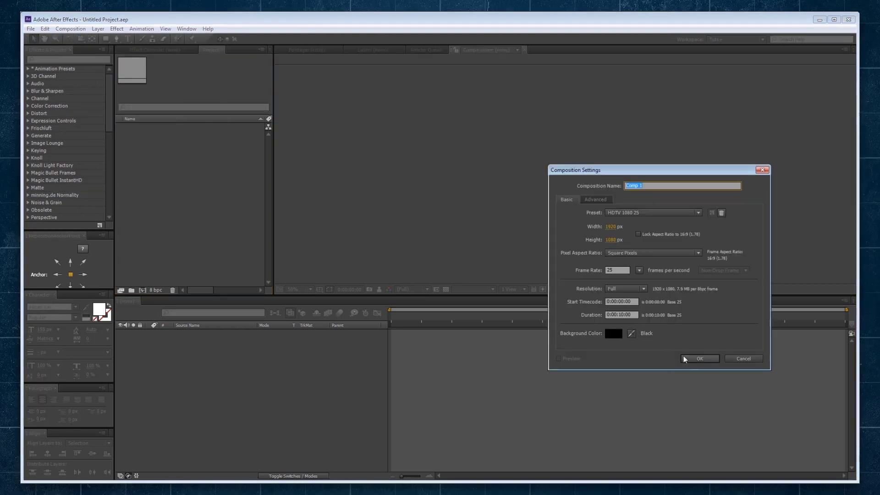
{"action": "left_click", "coordinate": [700, 358]}
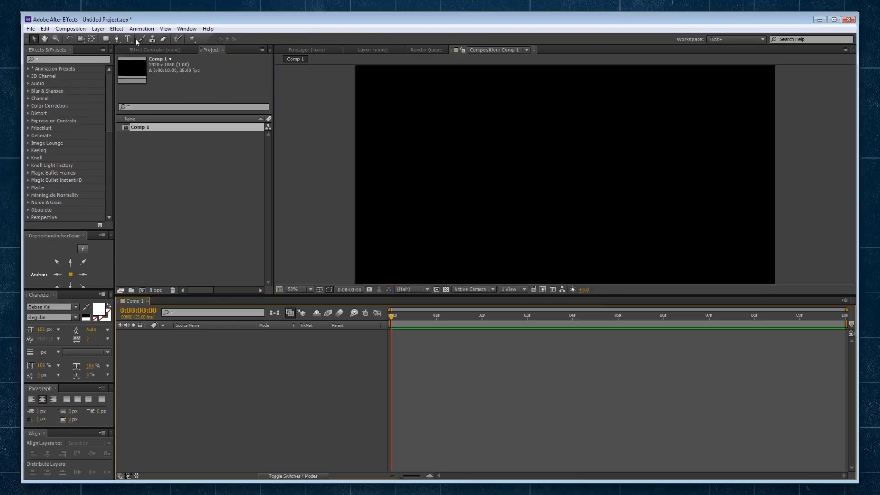
Add a text layer reading 'MEDIA WORKBENCH', correcting the mistyped word.
{"action": "left_click", "coordinate": [570, 186]}
{"action": "type", "text": "MEDI"}
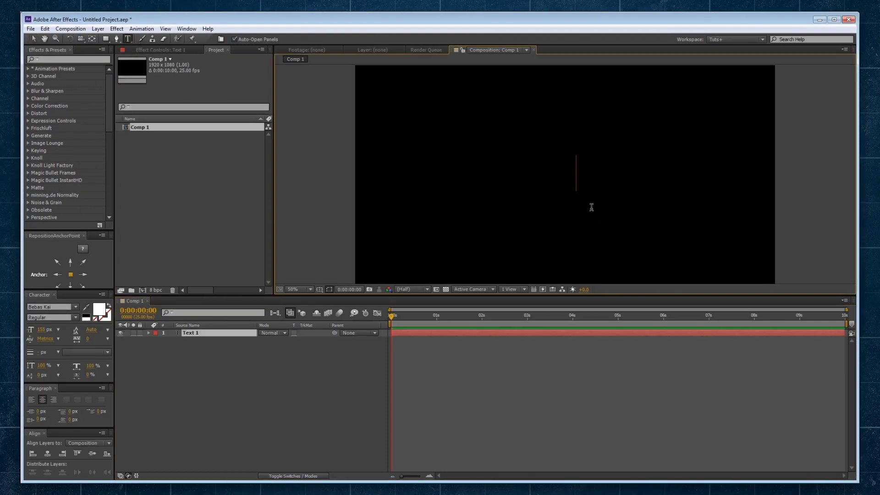
{"action": "type", "text": "A TWO"}
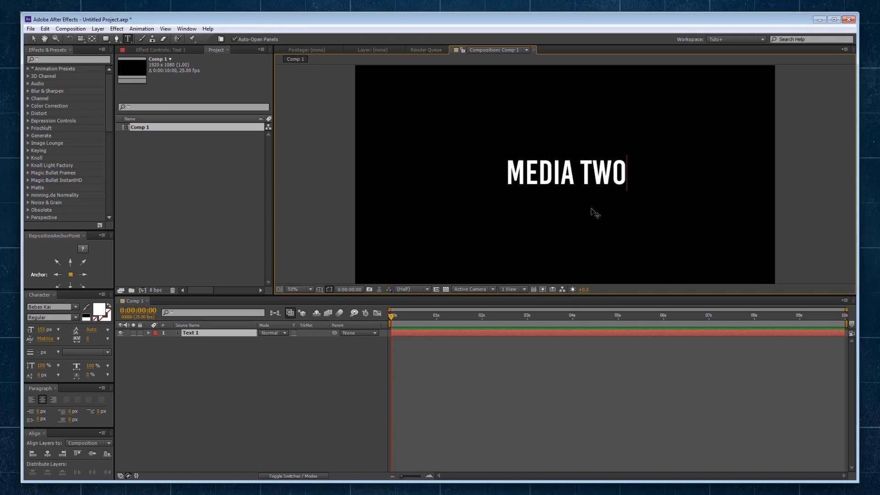
{"action": "key", "text": "BackSpace"}
{"action": "key", "text": "BackSpace"}
{"action": "key", "text": "BackSpace"}
{"action": "type", "text": "WORKBENCH"}
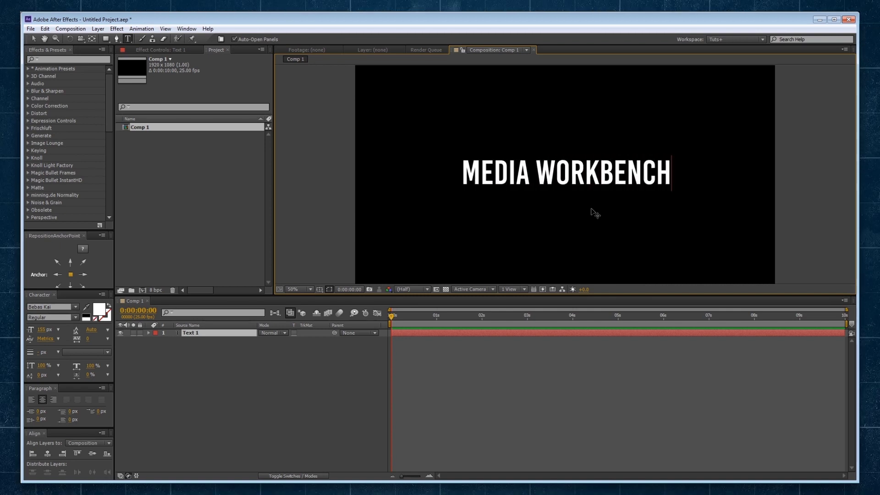
Add a Slider Control effect to the MEDIA WORKBENCH text layer and rename it 'Animation'.
{"action": "left_click", "coordinate": [33, 41]}
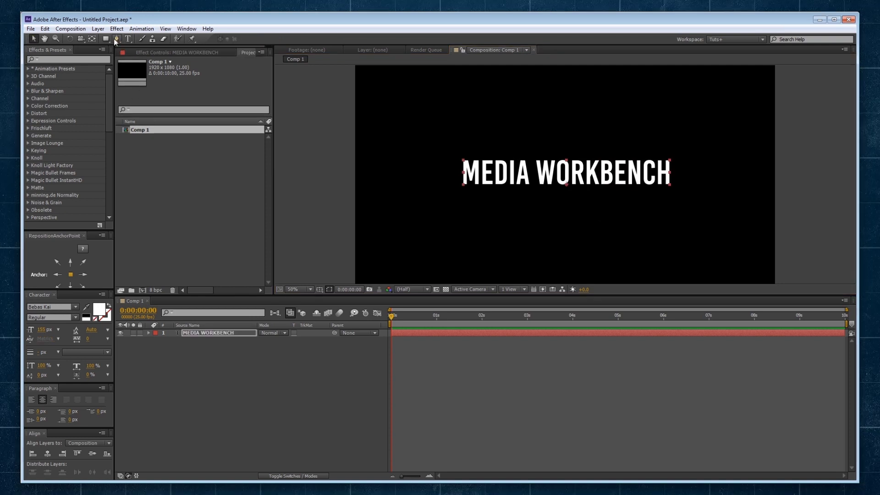
{"action": "left_click", "coordinate": [201, 335]}
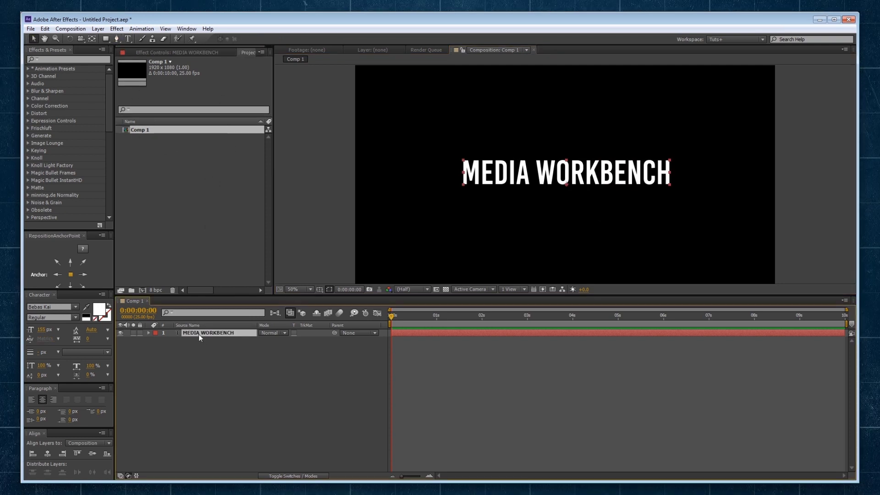
{"action": "left_click", "coordinate": [117, 29]}
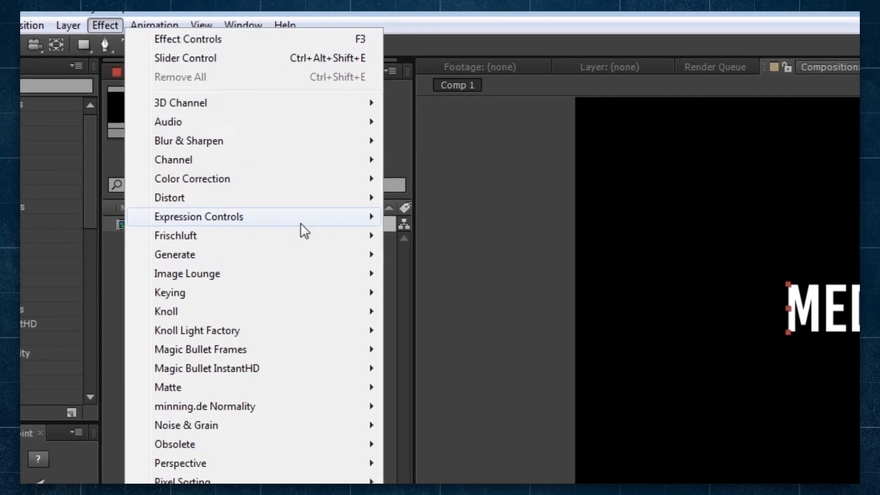
{"action": "mouse_move", "coordinate": [175, 126]}
{"action": "left_click", "coordinate": [436, 339]}
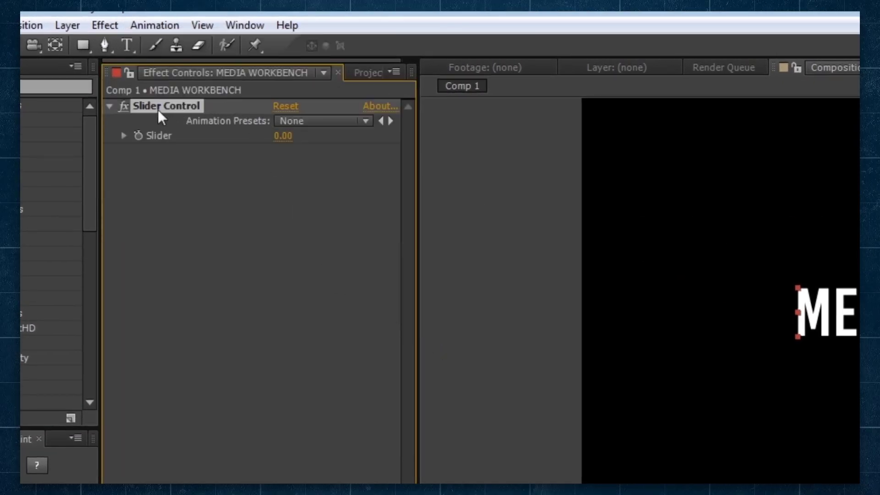
{"action": "key", "text": "Return"}
{"action": "type", "text": "Animation"}
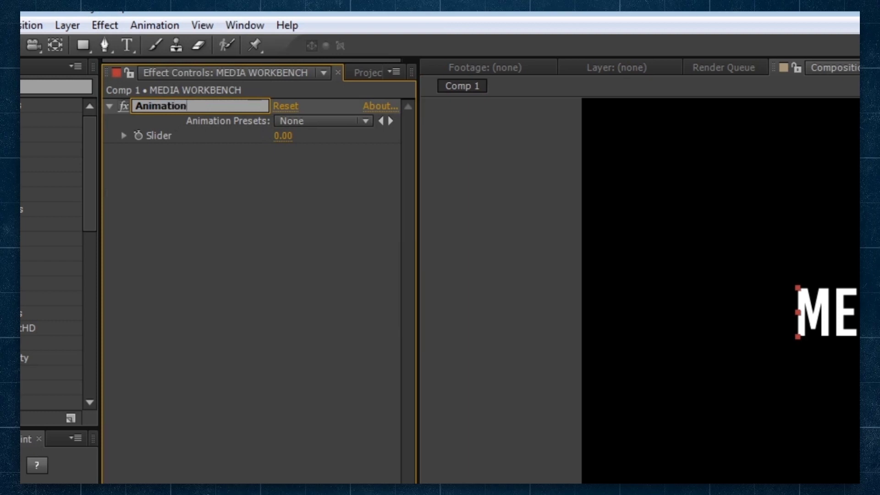
{"action": "key", "text": "Return"}
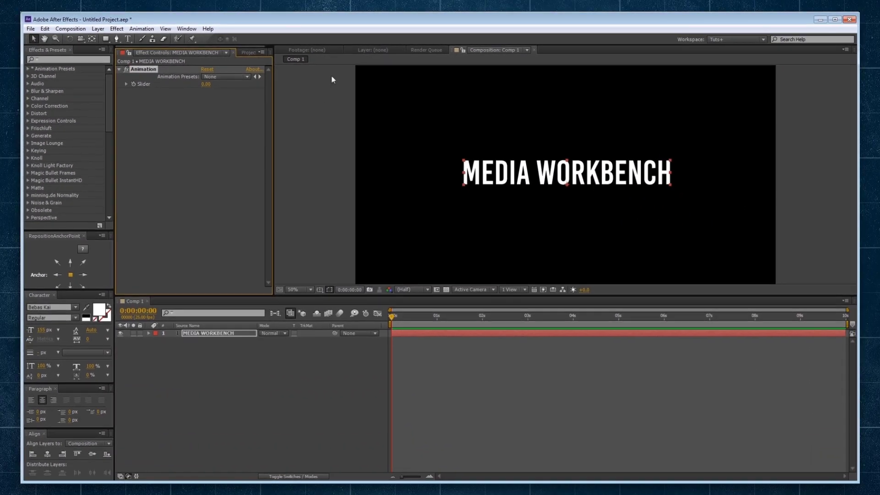
Keyframe the Animation slider at 0.00 at 0 s and 100.00 at 1 s.
{"action": "left_click", "coordinate": [127, 84]}
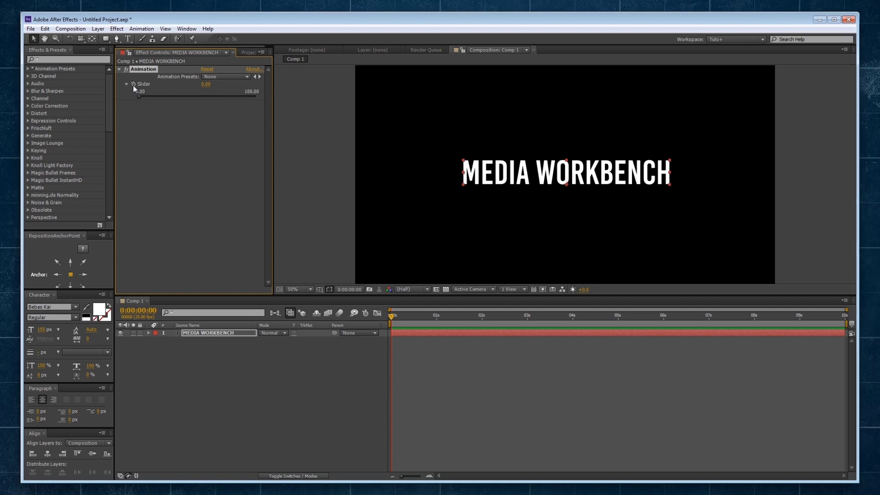
{"action": "left_click", "coordinate": [392, 318]}
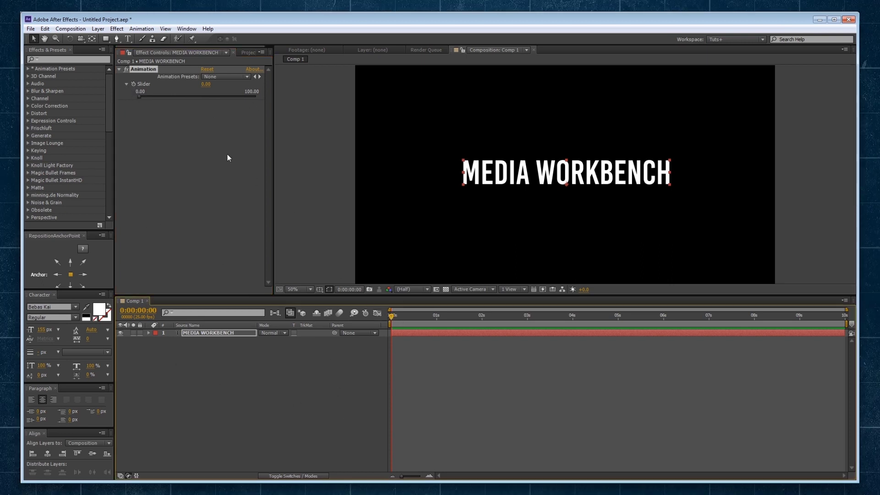
{"action": "left_click", "coordinate": [134, 83]}
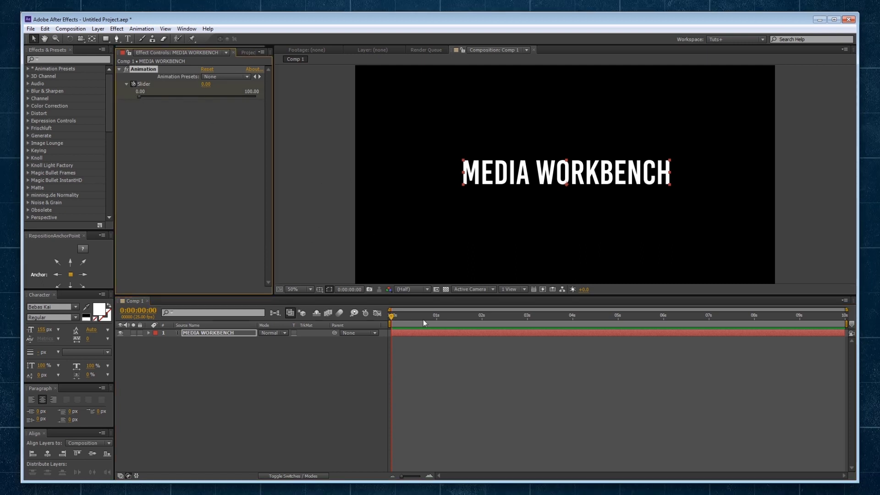
{"action": "left_click", "coordinate": [436, 322]}
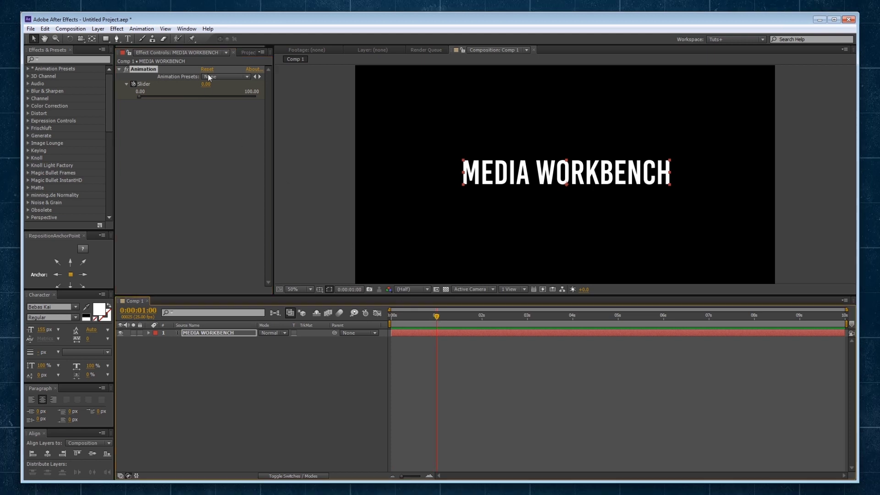
{"action": "left_click_drag", "start_coordinate": [253, 96], "coordinate": [261, 98]}
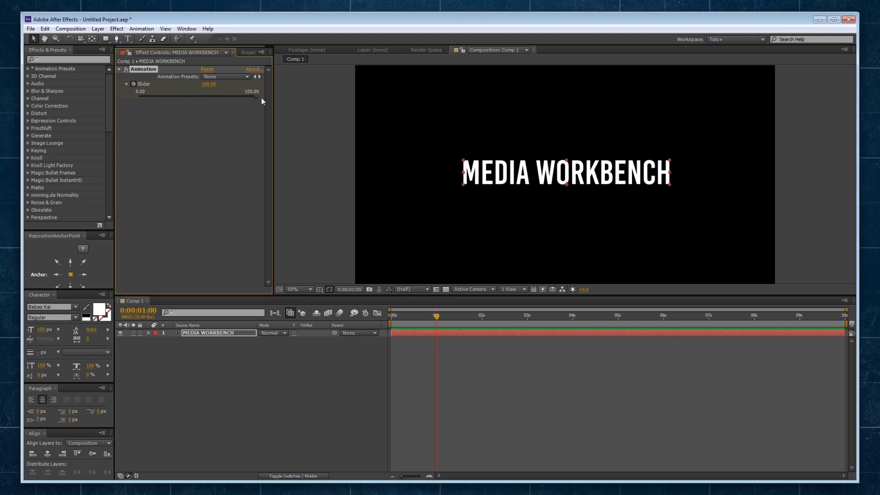
Show the layer's Slider keyframes with U and scrub back to frame zero to check them.
{"action": "left_click", "coordinate": [232, 334]}
{"action": "key", "text": "u"}
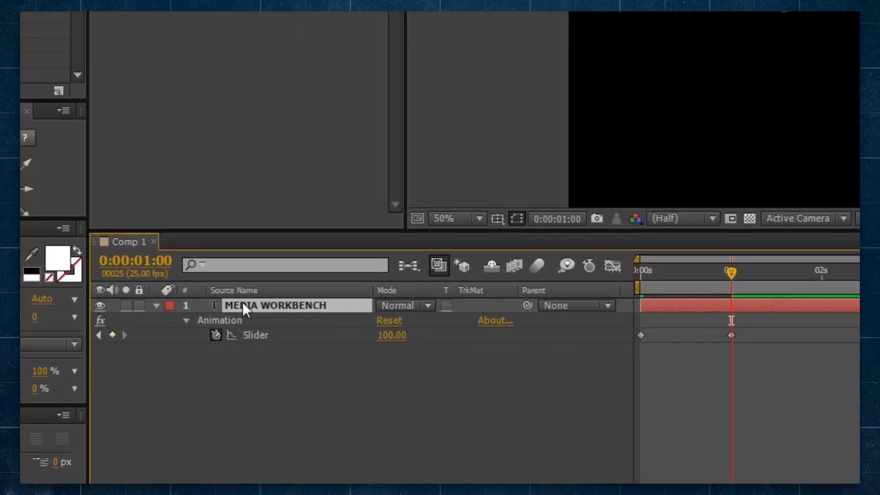
{"action": "left_click", "coordinate": [703, 288]}
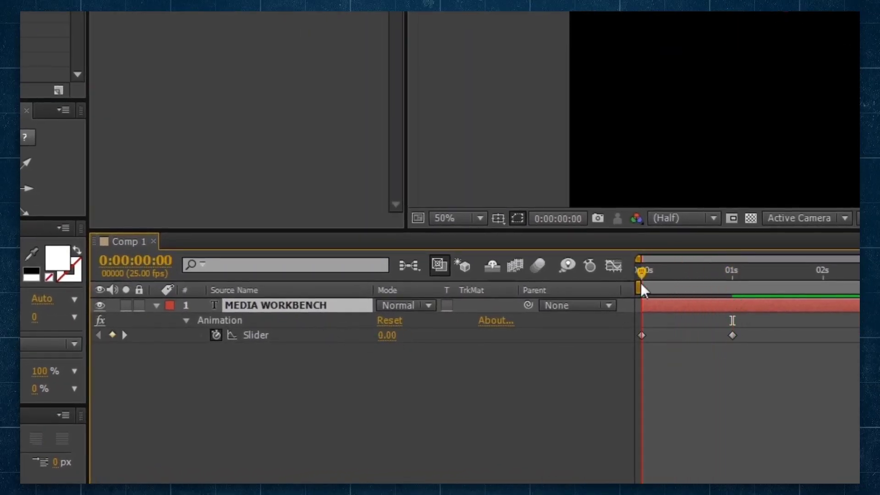
{"action": "mouse_move", "coordinate": [640, 282]}
{"action": "left_mouse_down"}
{"action": "mouse_move", "coordinate": [732, 287]}
{"action": "mouse_move", "coordinate": [641, 287]}
{"action": "left_mouse_up"}
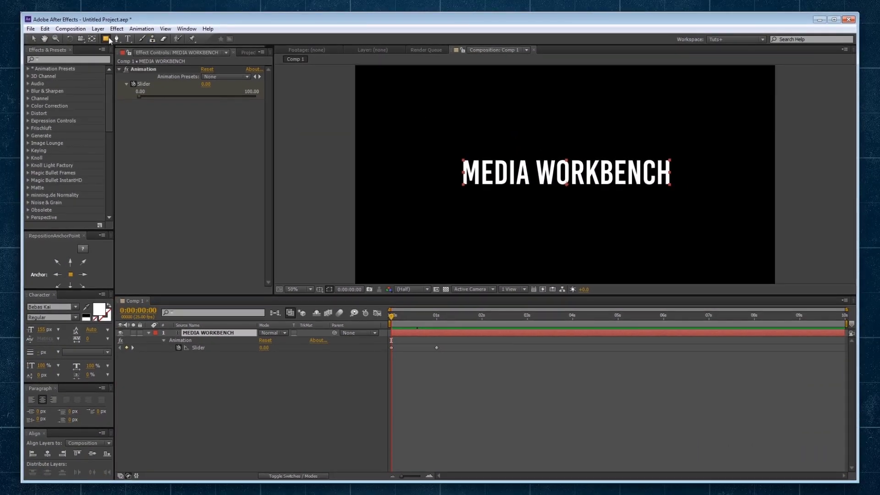
Draw a rectangular mask over the comp and lower its top edge to just above the text.
{"action": "scroll", "coordinate": [565, 174], "scroll_direction": "down", "scroll_amount": 1}
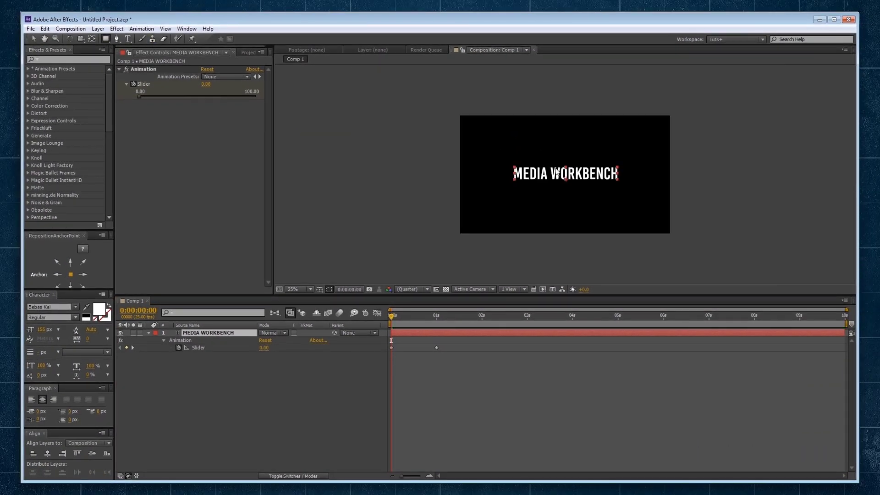
{"action": "left_click_drag", "start_coordinate": [565, 174], "coordinate": [773, 300]}
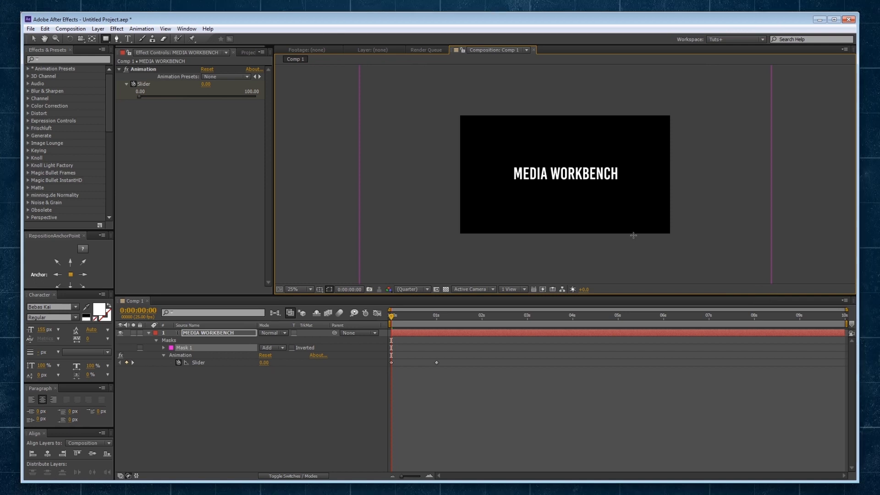
{"action": "scroll", "coordinate": [637, 236], "scroll_direction": "down", "scroll_amount": 1}
{"action": "scroll", "coordinate": [640, 196], "scroll_direction": "up", "scroll_amount": 1}
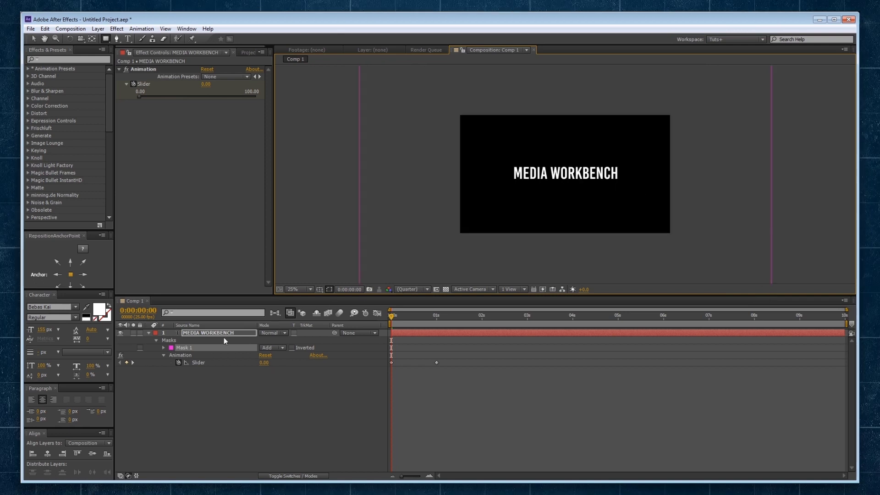
{"action": "left_click_drag", "start_coordinate": [499, 133], "coordinate": [481, 158]}
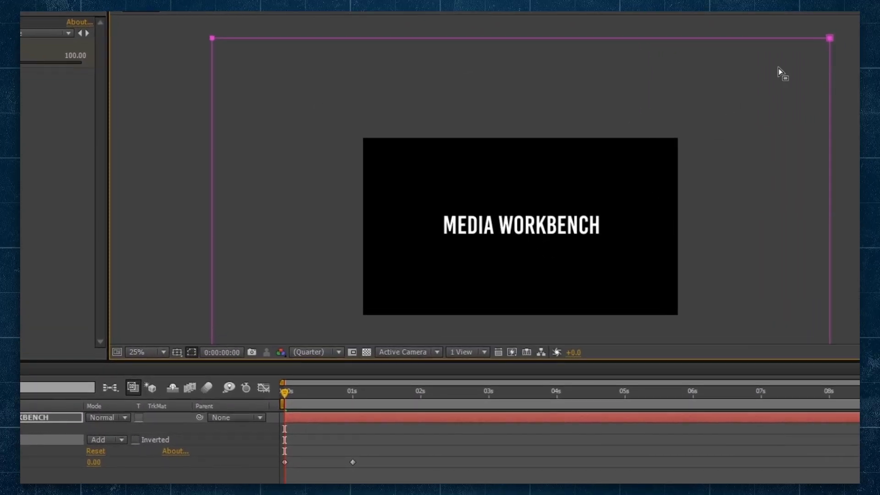
{"action": "left_click_drag", "start_coordinate": [816, 38], "coordinate": [807, 213]}
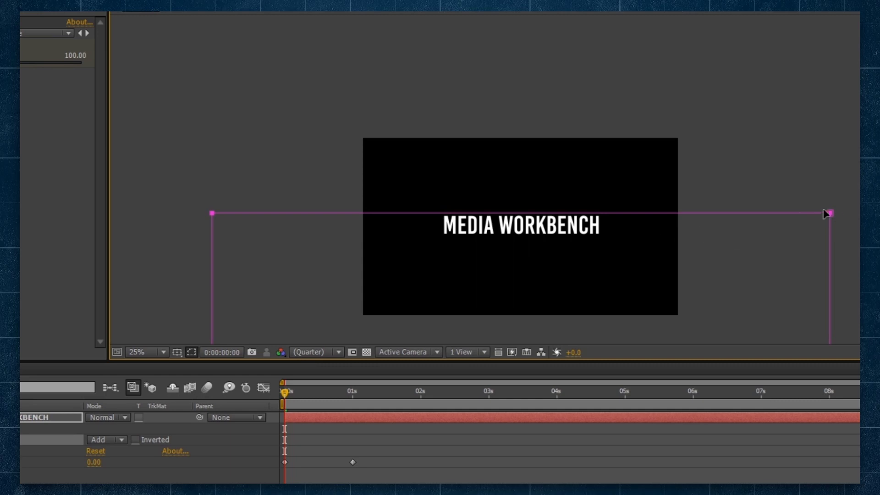
{"action": "scroll", "coordinate": [585, 227], "scroll_direction": "up", "scroll_amount": 4}
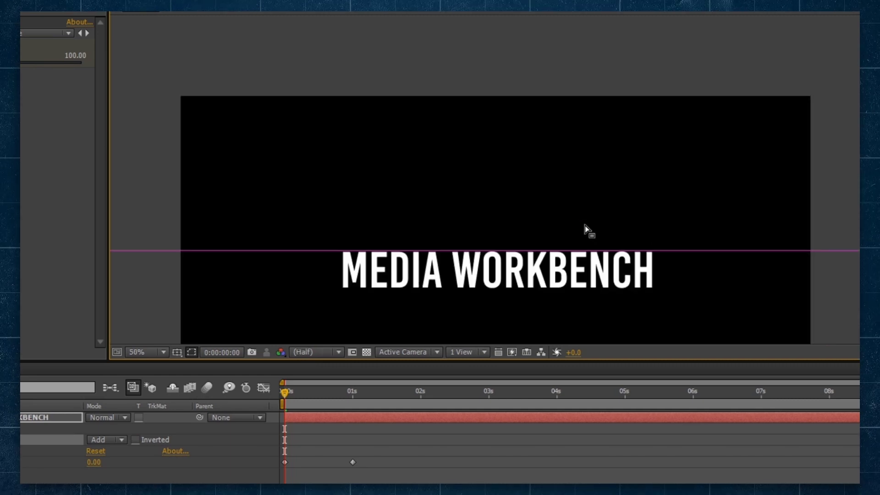
{"action": "left_click_drag", "start_coordinate": [398, 323], "coordinate": [457, 102]}
{"action": "scroll", "coordinate": [485, 161], "scroll_direction": "down", "scroll_amount": 2}
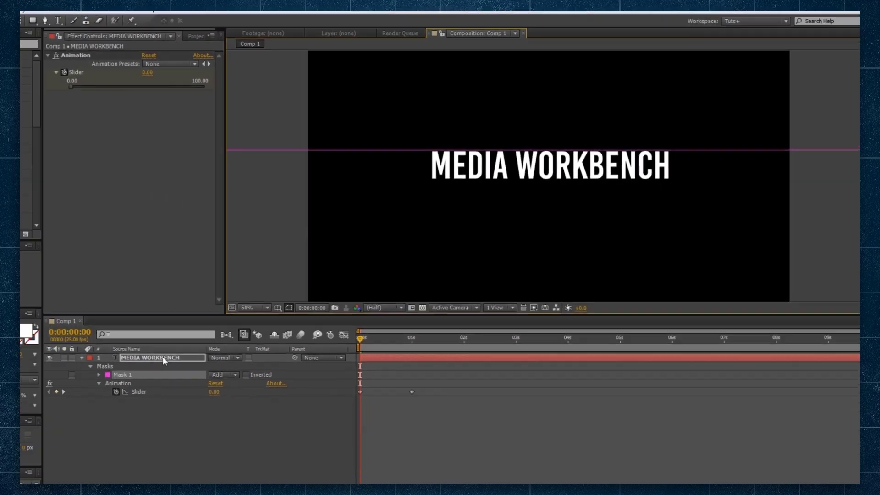
Start the Anchor Point expression: linear() mapping the Animation Slider 0–100 from transform.anchorPoint[0] to 0.
{"action": "left_click", "coordinate": [163, 358]}
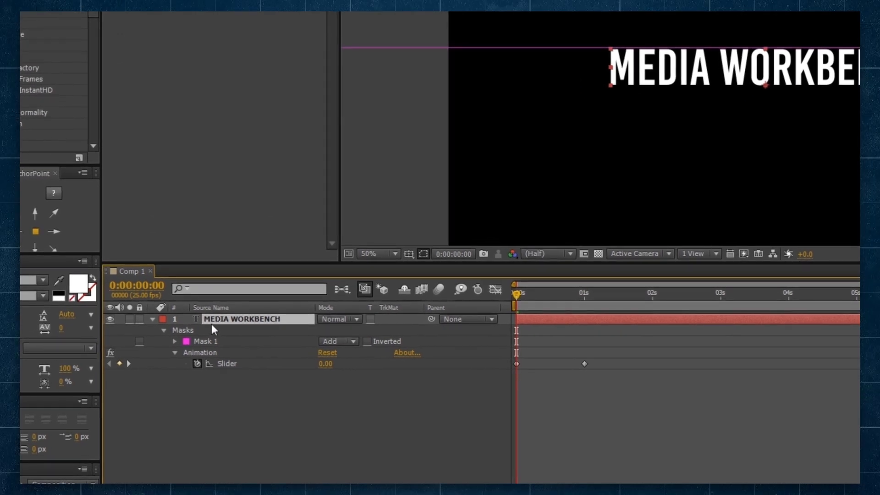
{"action": "key", "text": "a"}
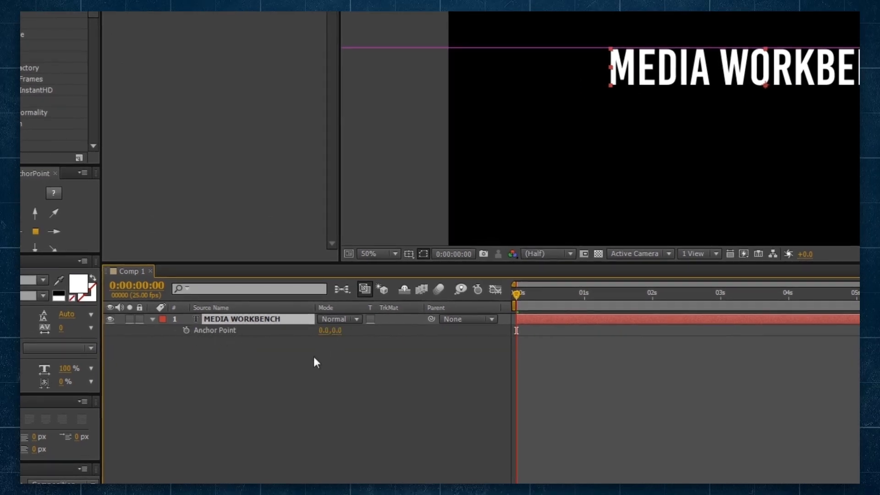
{"action": "left_click", "coordinate": [186, 329], "text": "alt"}
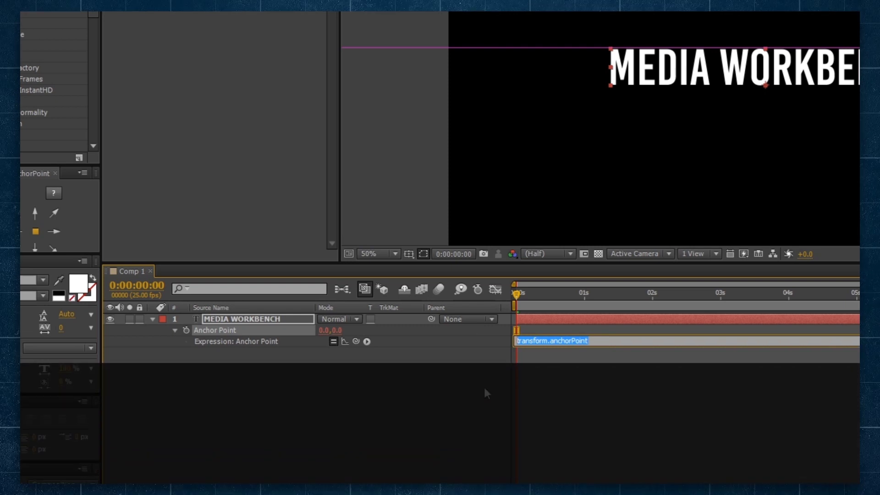
{"action": "type", "text": "["}
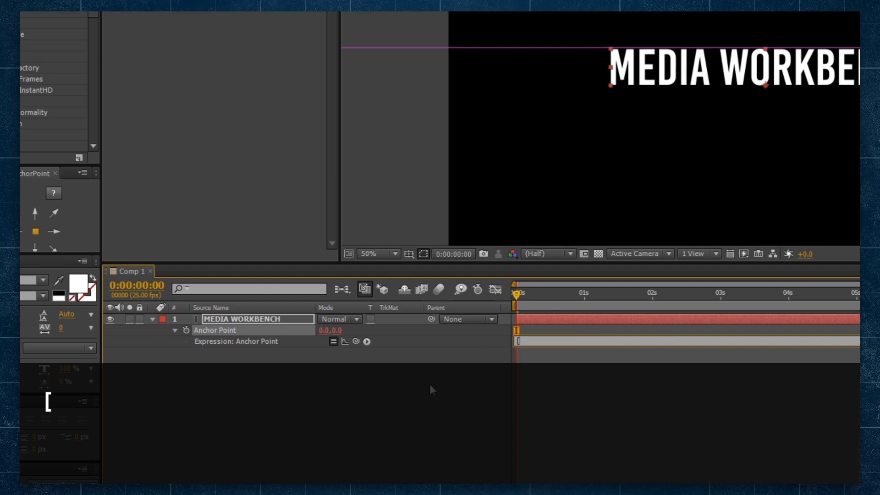
{"action": "type", "text": "linear("}
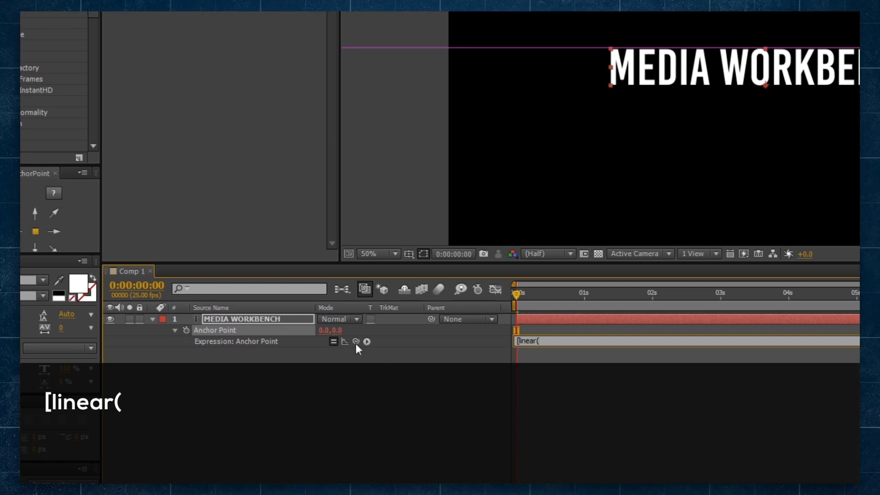
{"action": "left_click_drag", "start_coordinate": [356, 342], "coordinate": [174, 0]}
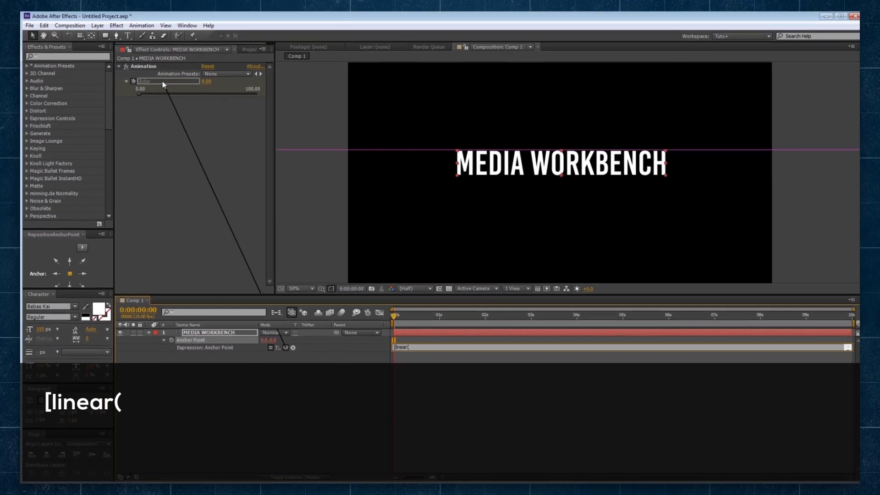
{"action": "left_click_drag", "start_coordinate": [163, 82], "coordinate": [161, 83]}
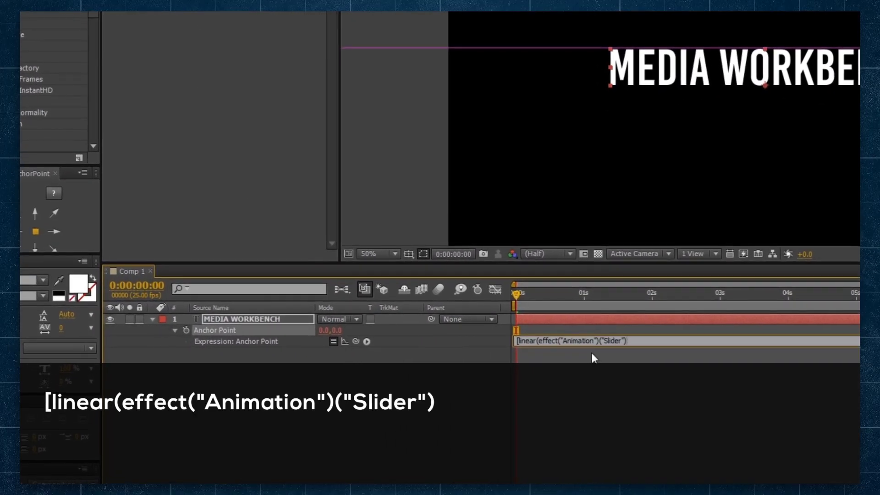
{"action": "type", "text": ","}
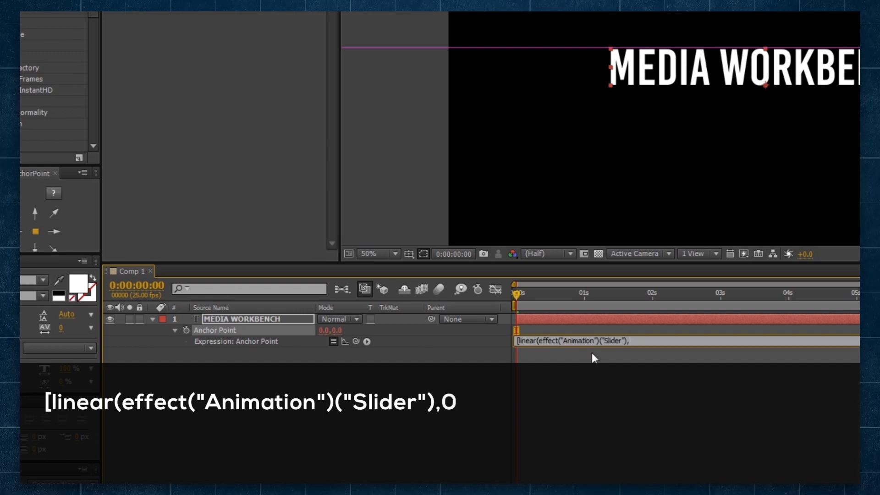
{"action": "type", "text": "0,100"}
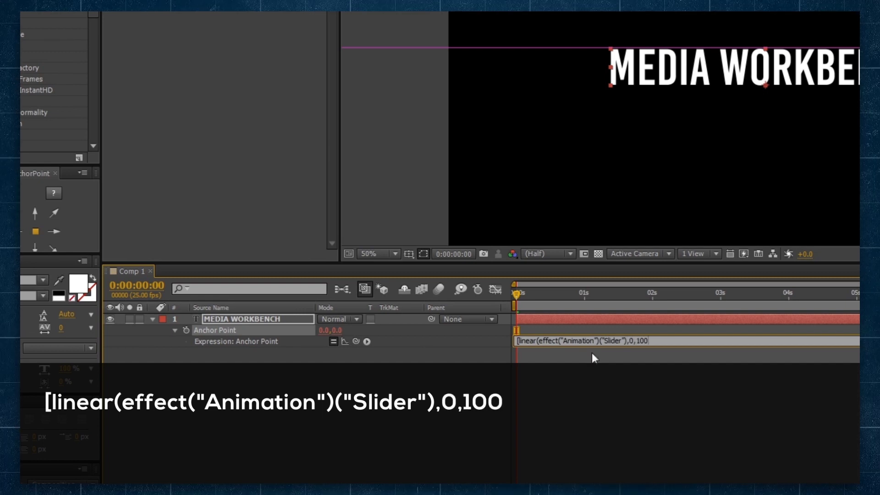
{"action": "type", "text": ","}
{"action": "left_click_drag", "start_coordinate": [356, 341], "coordinate": [323, 331]}
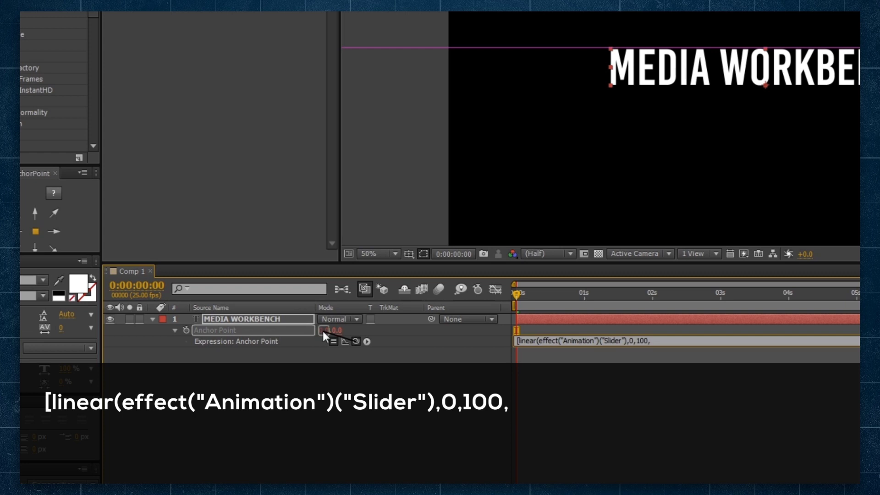
{"action": "left_click_drag", "start_coordinate": [323, 331], "coordinate": [323, 331]}
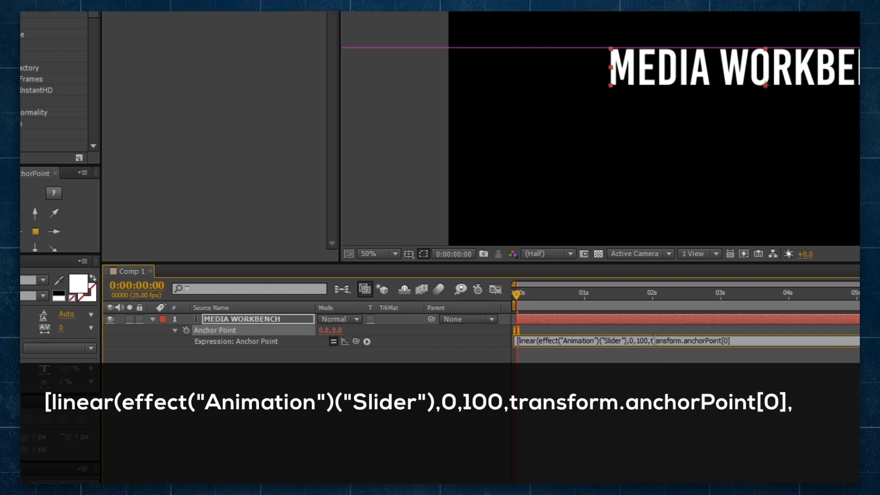
{"action": "left_click_drag", "start_coordinate": [654, 340], "coordinate": [704, 340]}
{"action": "left_click", "coordinate": [730, 343]}
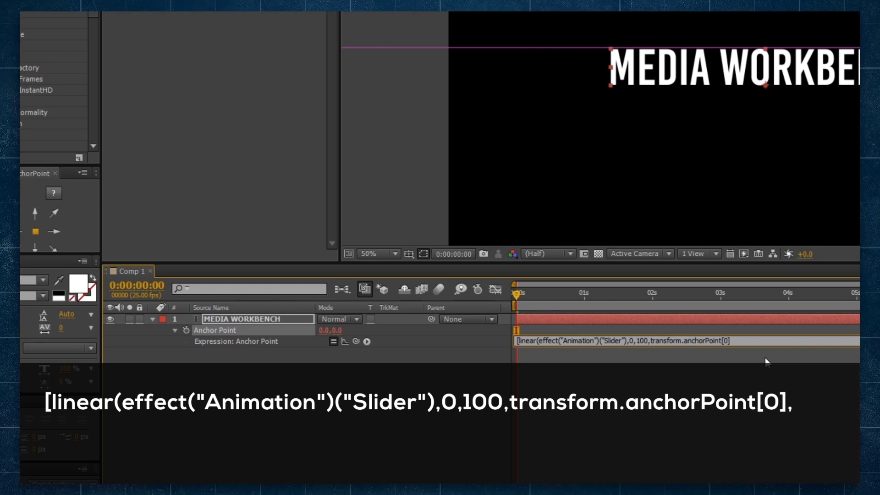
{"action": "type", "text": ",0"}
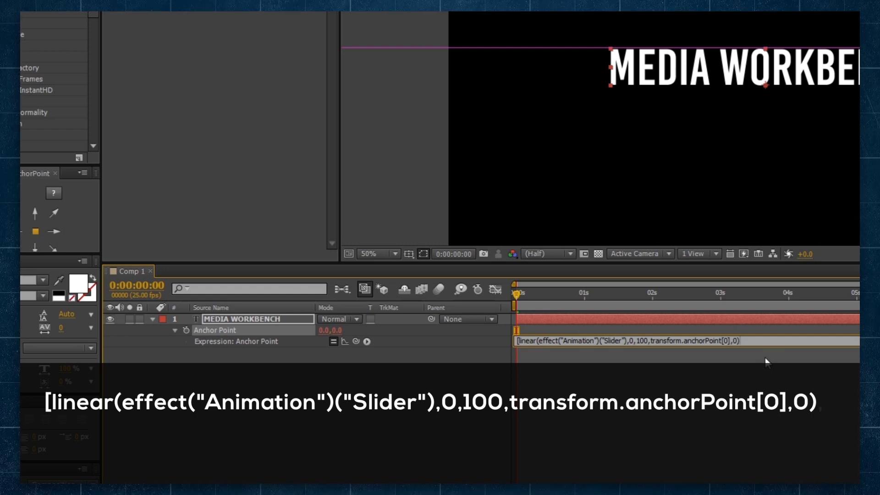
Duplicate the linear term for the y coordinate [1], close with ';]' and apply the expression.
{"action": "type", "text": ","}
{"action": "key", "text": "ctrl+a"}
{"action": "key", "text": "ctrl+c"}
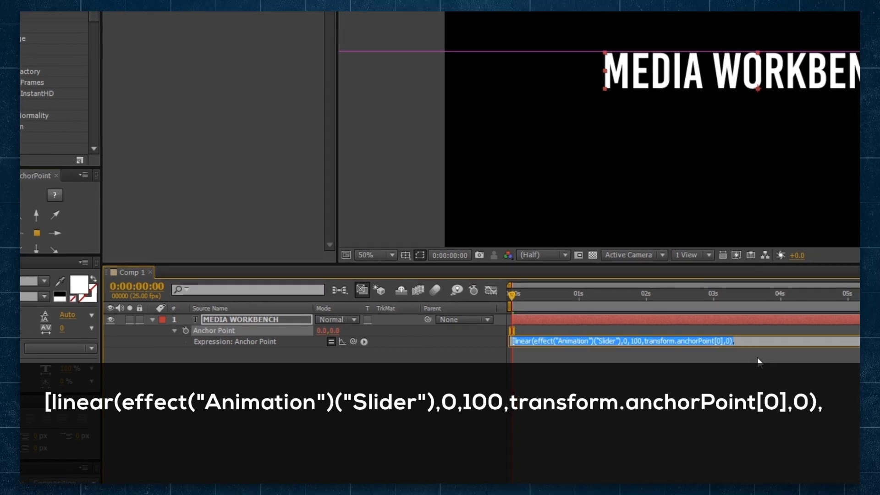
{"action": "key", "text": "End"}
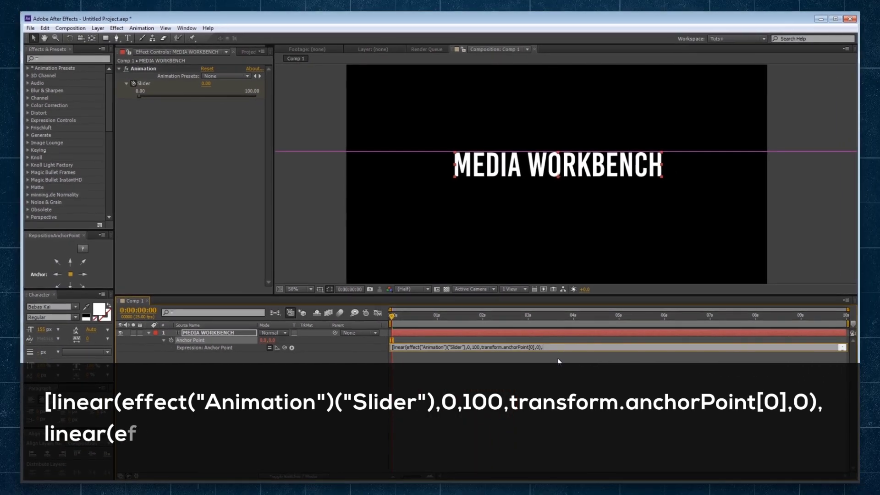
{"action": "key", "text": "ctrl+v"}
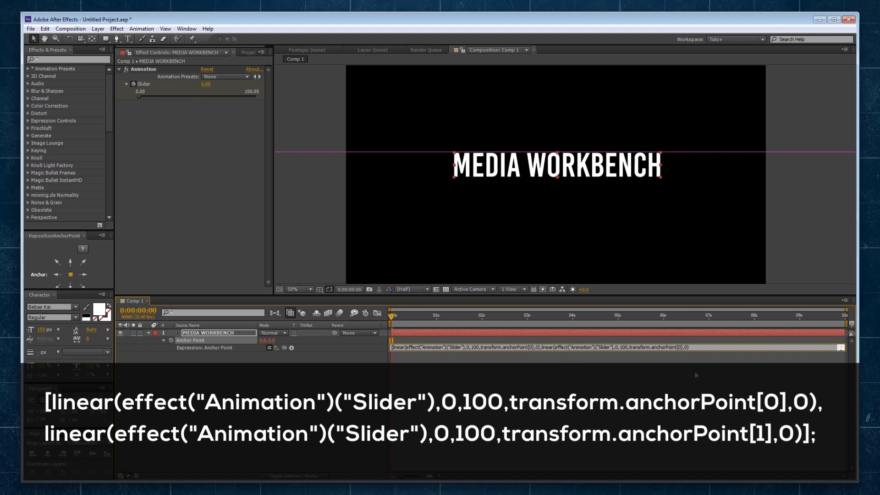
{"action": "key", "text": "Right"}
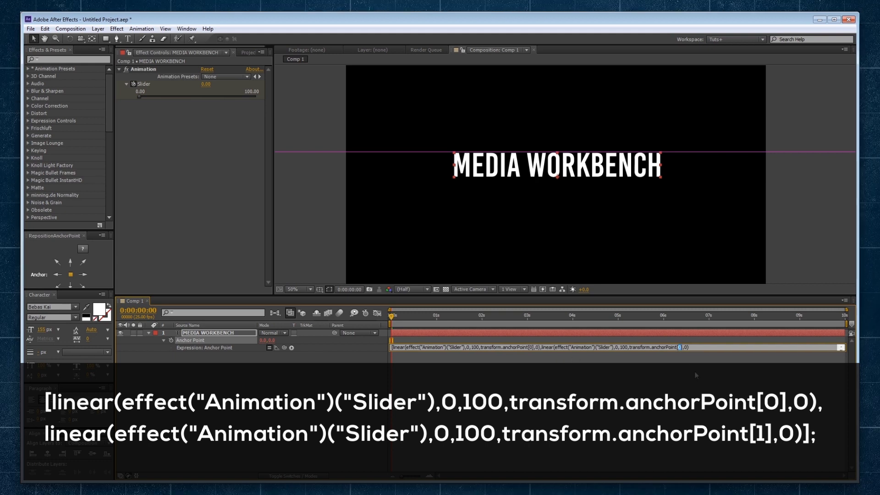
{"action": "key", "text": "End"}
{"action": "type", "text": ";"}
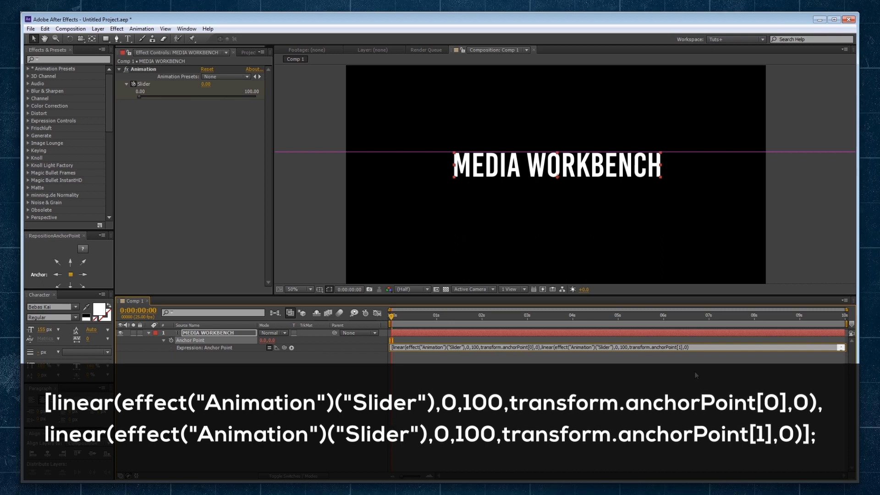
{"action": "type", "text": "];"}
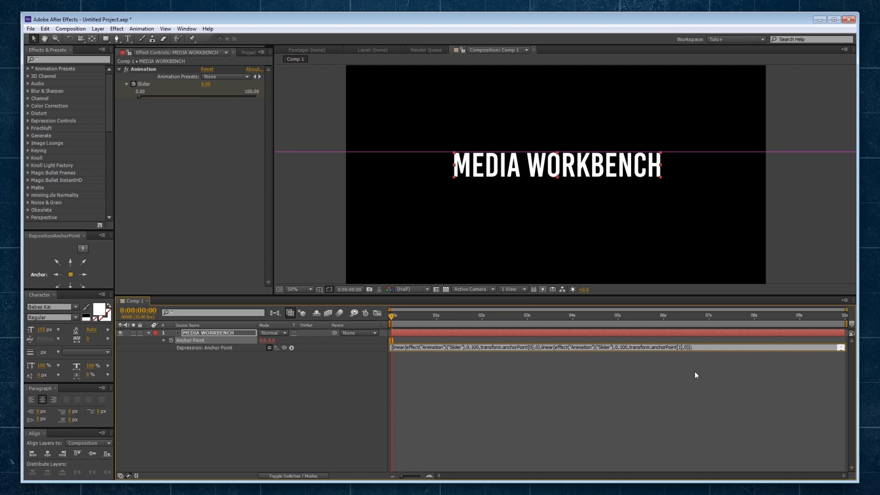
{"action": "key", "text": "KP_Enter"}
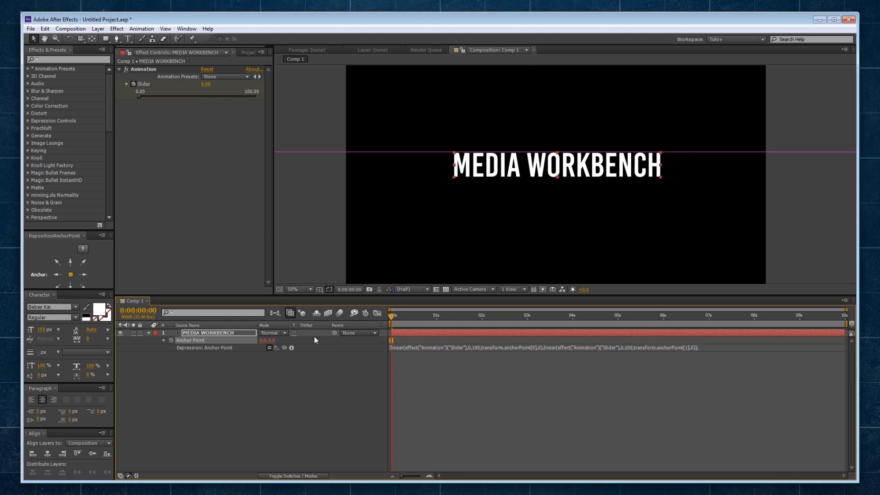
{"action": "mouse_move", "coordinate": [271, 346]}
{"action": "left_mouse_down"}
{"action": "mouse_move", "coordinate": [284, 346]}
{"action": "mouse_move", "coordinate": [256, 346]}
{"action": "mouse_move", "coordinate": [285, 346]}
{"action": "mouse_move", "coordinate": [278, 347]}
{"action": "left_mouse_up"}
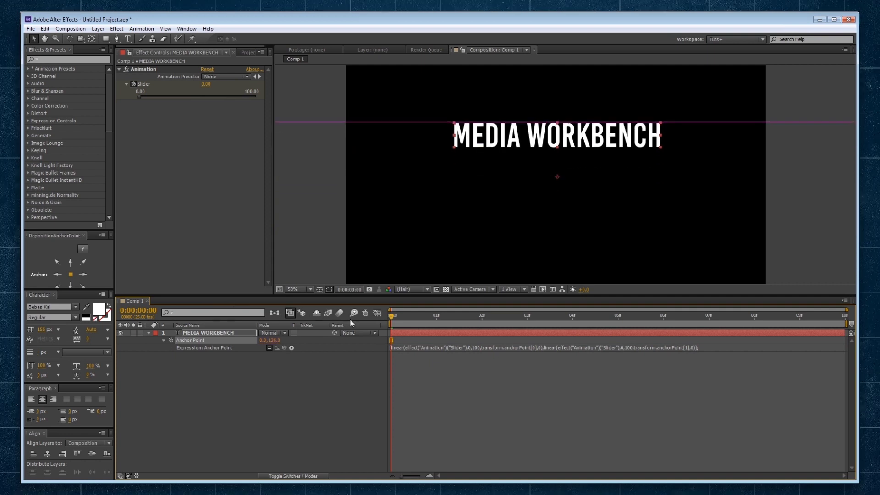
{"action": "left_click_drag", "start_coordinate": [393, 323], "coordinate": [278, 334]}
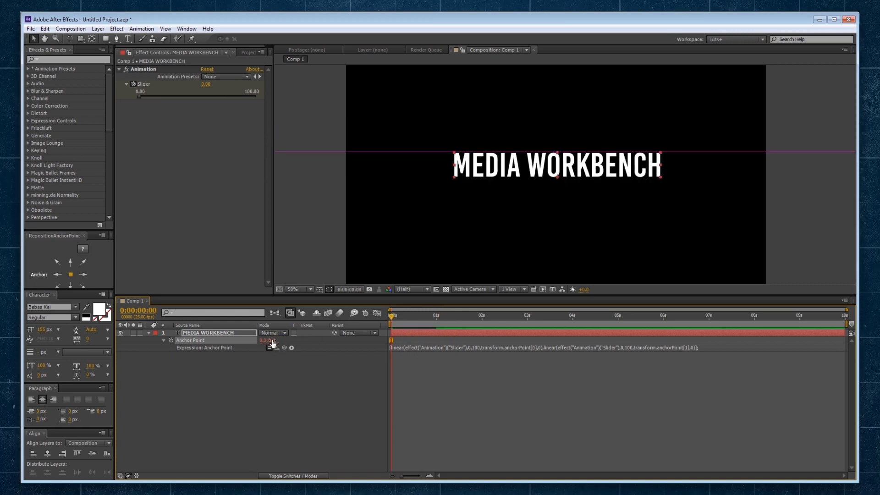
{"action": "left_click", "coordinate": [207, 333]}
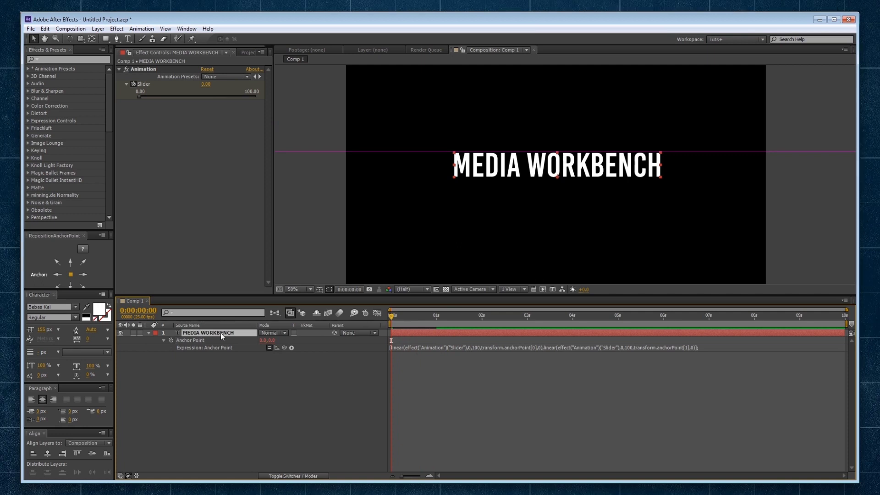
{"action": "key", "text": "comma"}
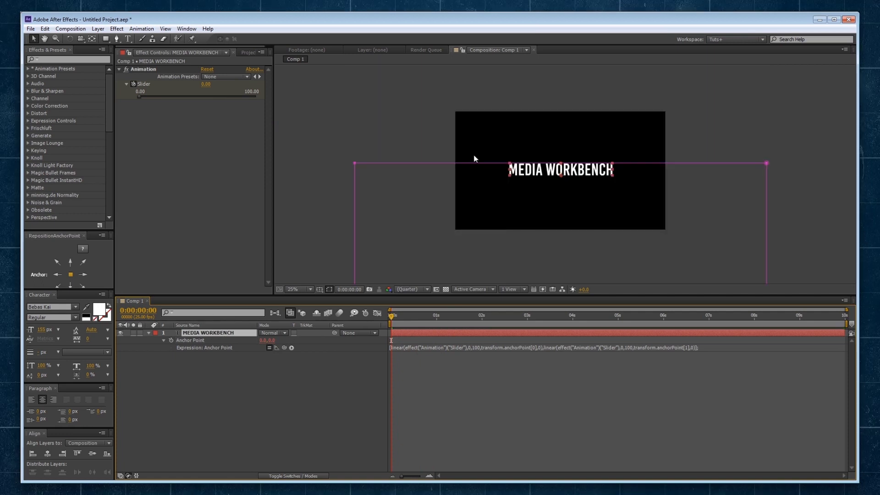
Add a layer-sized Mask 1 to the text and reveal its properties along with Anchor Point.
{"action": "key", "text": "period"}
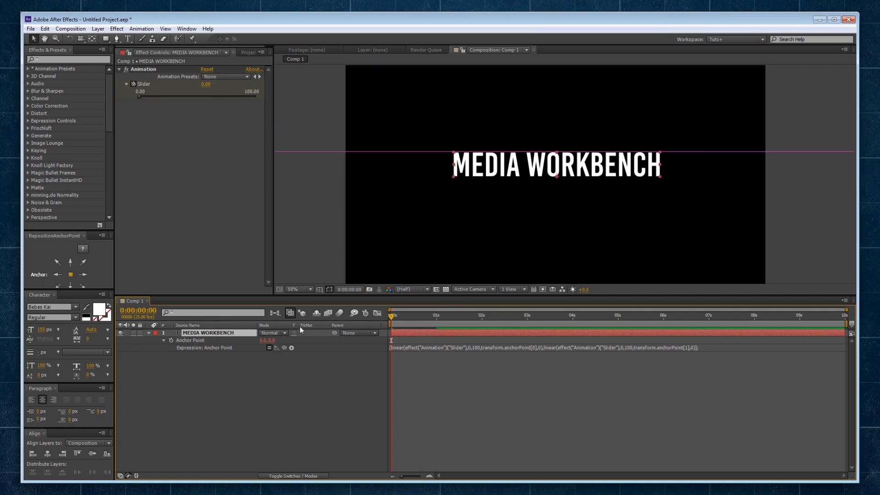
{"action": "key", "text": "m"}
{"action": "left_click", "coordinate": [164, 340]}
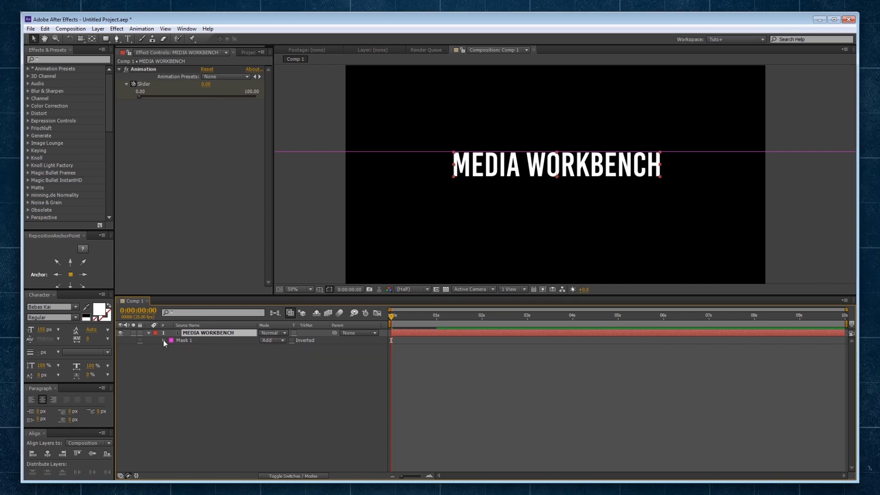
{"action": "left_click", "coordinate": [163, 340]}
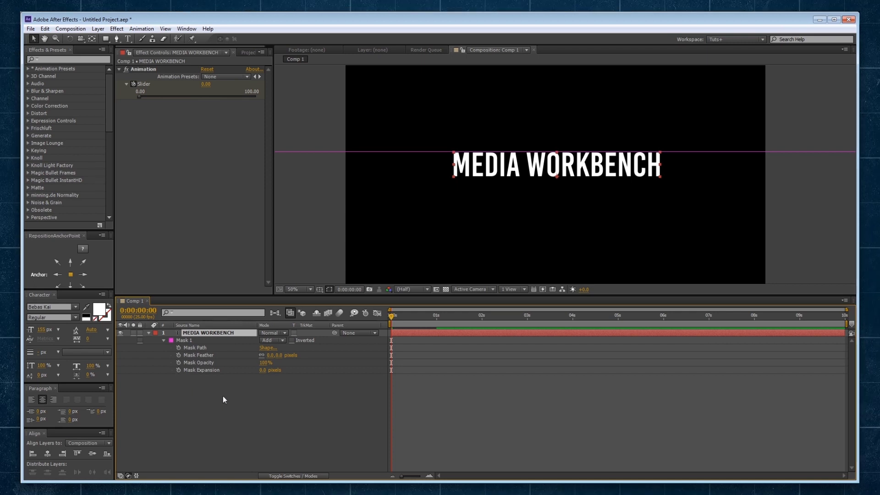
{"action": "key", "text": "shift+a"}
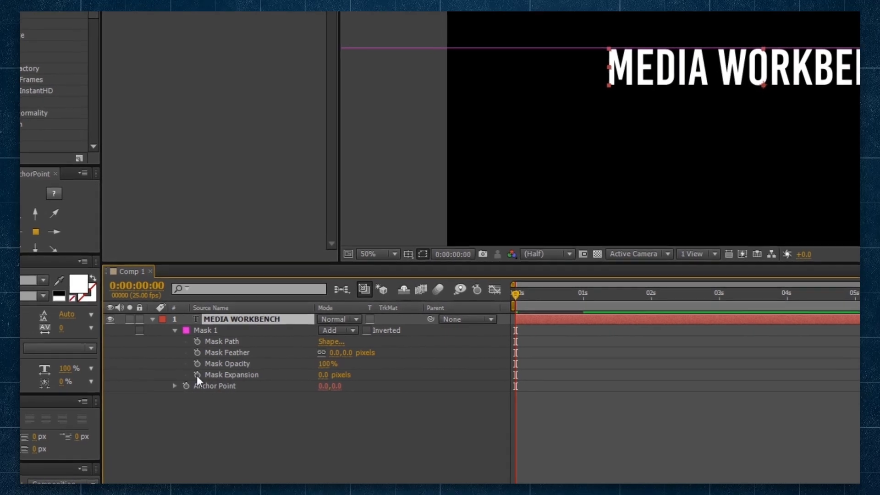
Begin a Mask Expansion expression 'var wide = transform.anchorPoint[0] < 0 ?'.
{"action": "left_click", "coordinate": [197, 375], "text": "alt"}
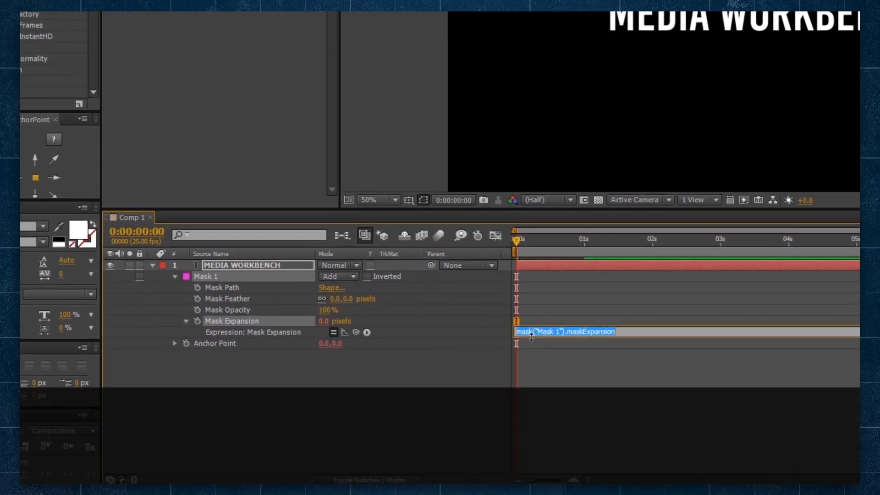
{"action": "left_click_drag", "start_coordinate": [534, 365], "coordinate": [534, 392]}
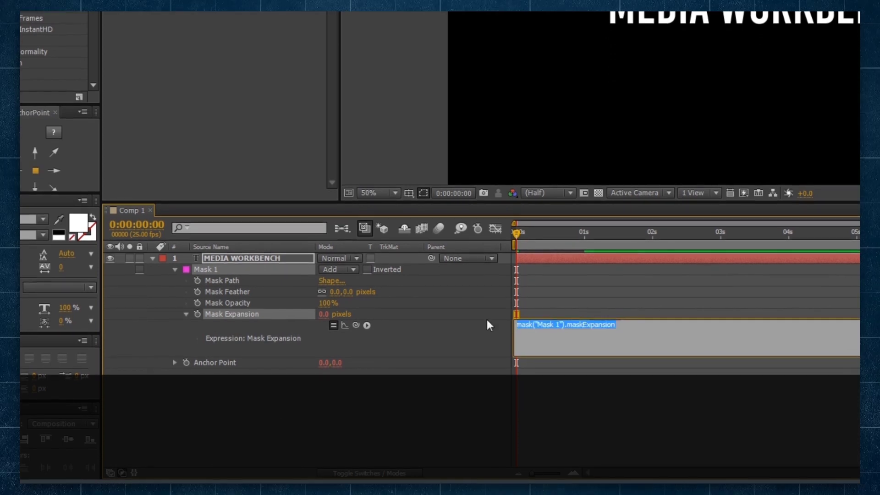
{"action": "type", "text": "var "}
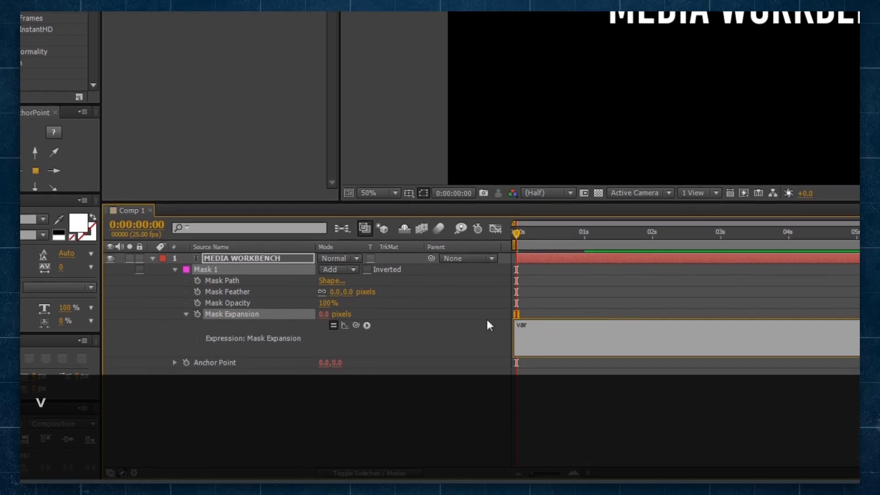
{"action": "type", "text": "wide"}
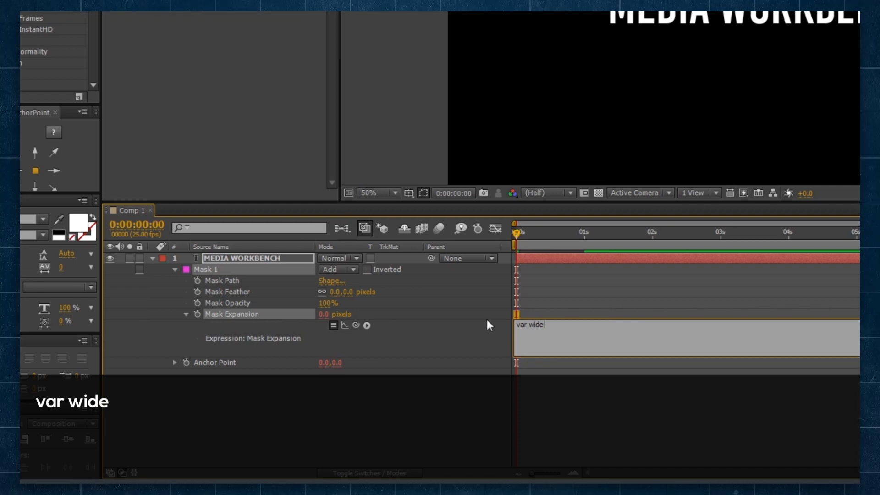
{"action": "type", "text": " ="}
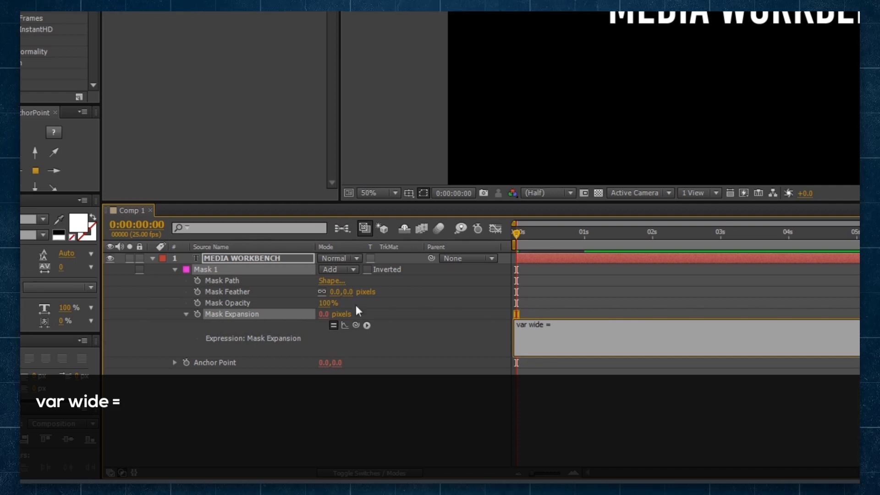
{"action": "left_click_drag", "start_coordinate": [357, 323], "coordinate": [328, 366]}
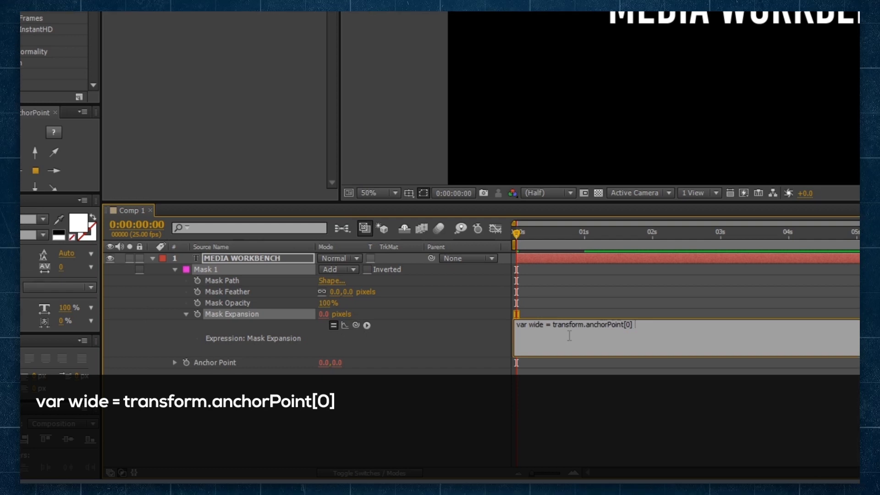
{"action": "type", "text": "<"}
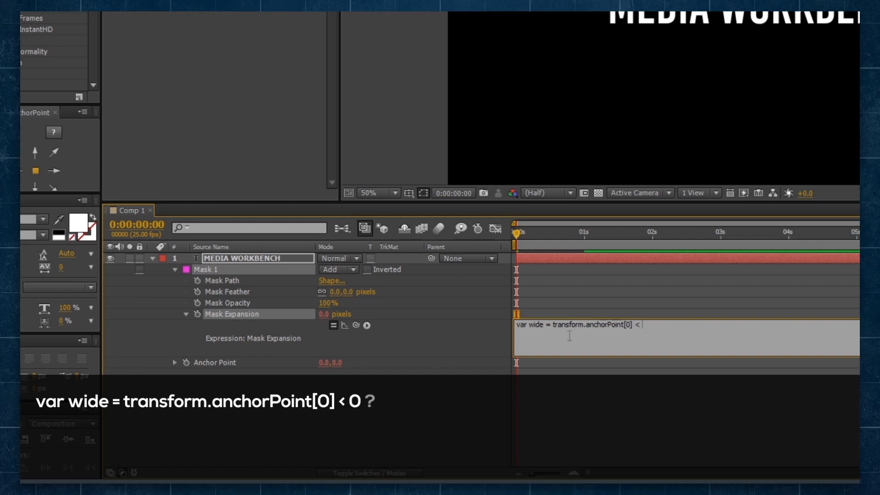
{"action": "type", "text": " 0 ?"}
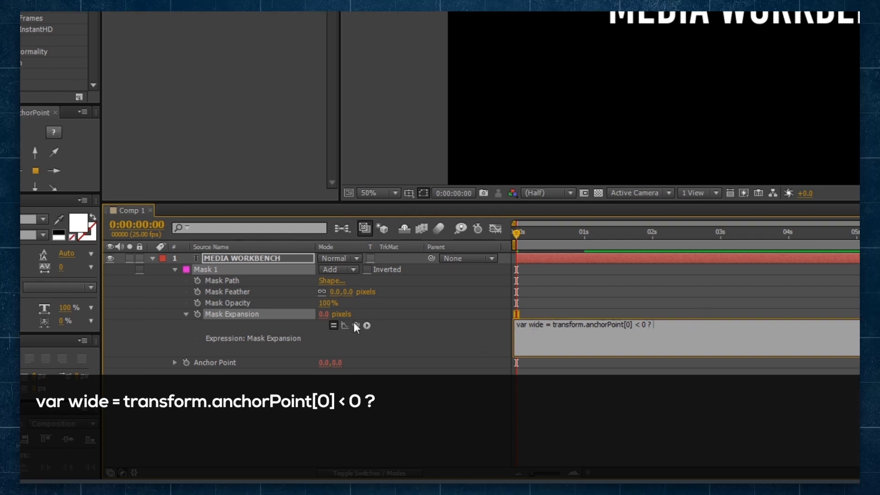
Finish the ternary with transform.anchorPoint[0] : 0-transform.anchorPoint[0], ending with a semicolon.
{"action": "left_click_drag", "start_coordinate": [356, 325], "coordinate": [324, 363]}
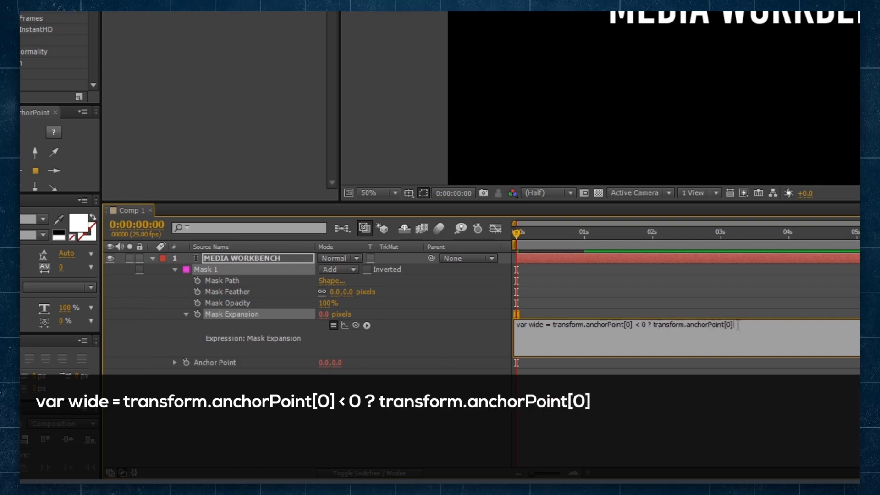
{"action": "type", "text": ":"}
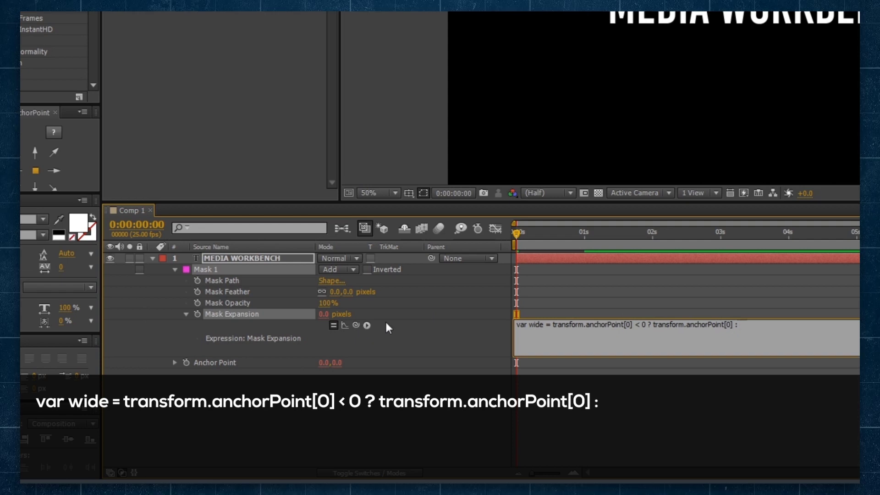
{"action": "type", "text": "0-"}
{"action": "left_click_drag", "start_coordinate": [355, 325], "coordinate": [323, 364]}
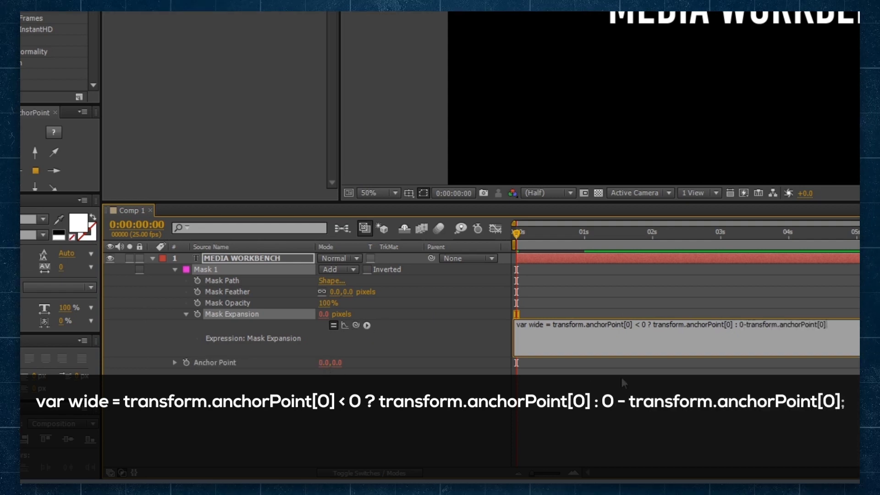
{"action": "type", "text": ";"}
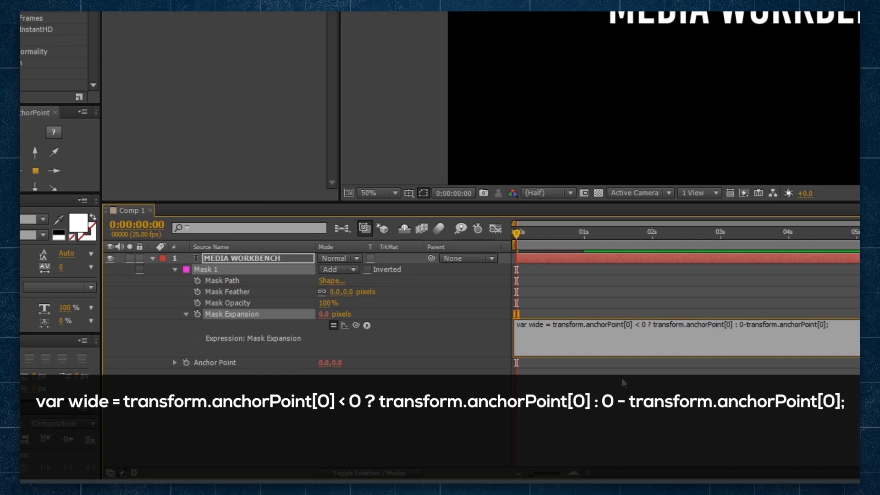
{"action": "left_click_drag", "start_coordinate": [553, 325], "coordinate": [836, 324]}
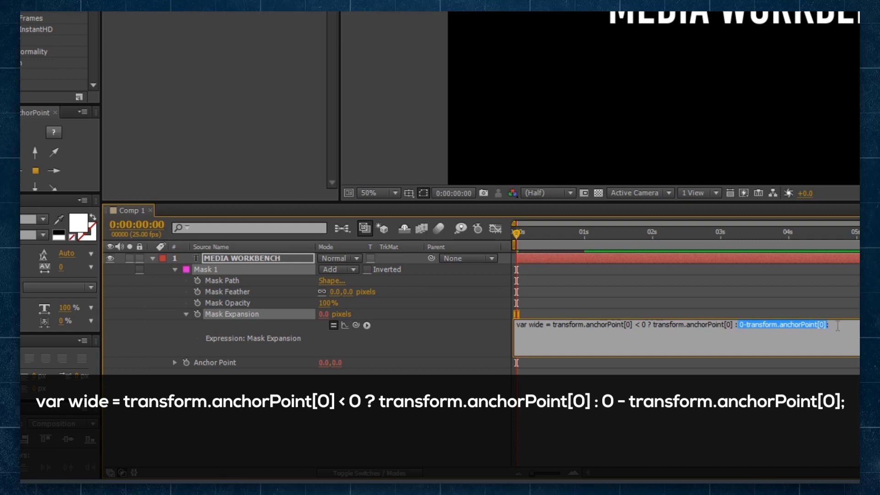
{"action": "left_click", "coordinate": [837, 324]}
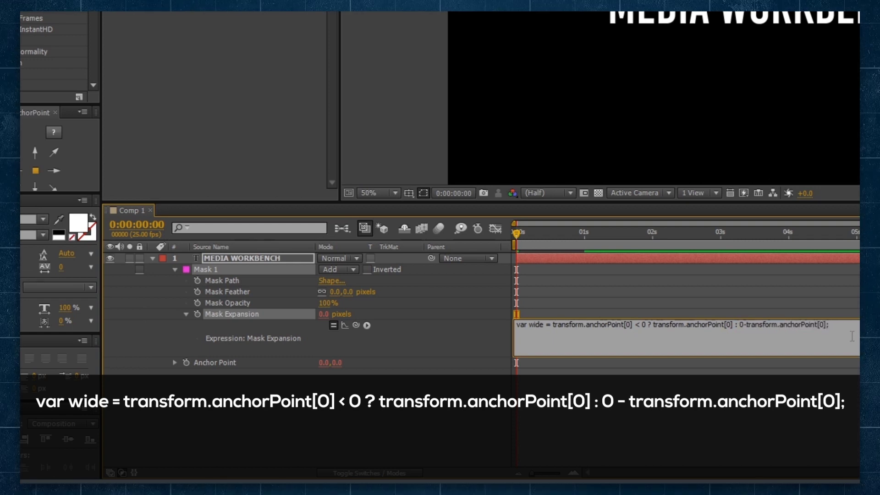
Duplicate the wide line as 'var high' using anchor point index [1] instead of [0].
{"action": "key", "text": "ctrl+a"}
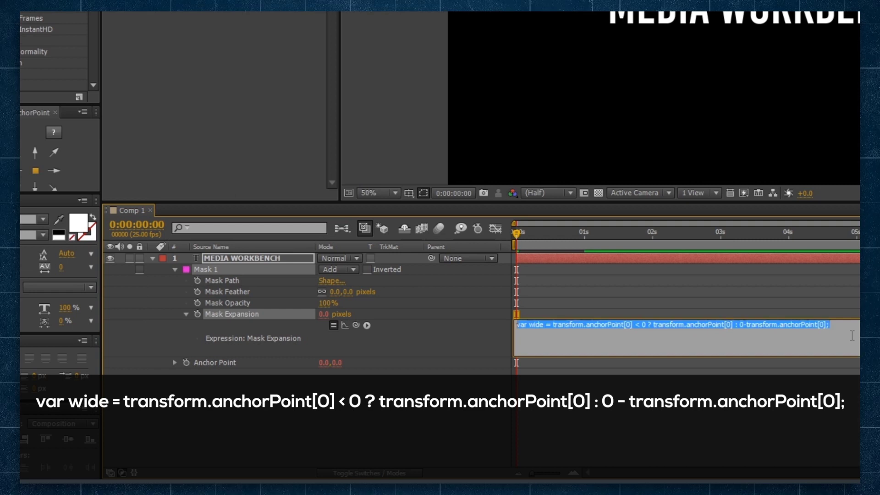
{"action": "key", "text": "ctrl+c"}
{"action": "key", "text": "Right"}
{"action": "key", "text": "Return"}
{"action": "key", "text": "ctrl+v"}
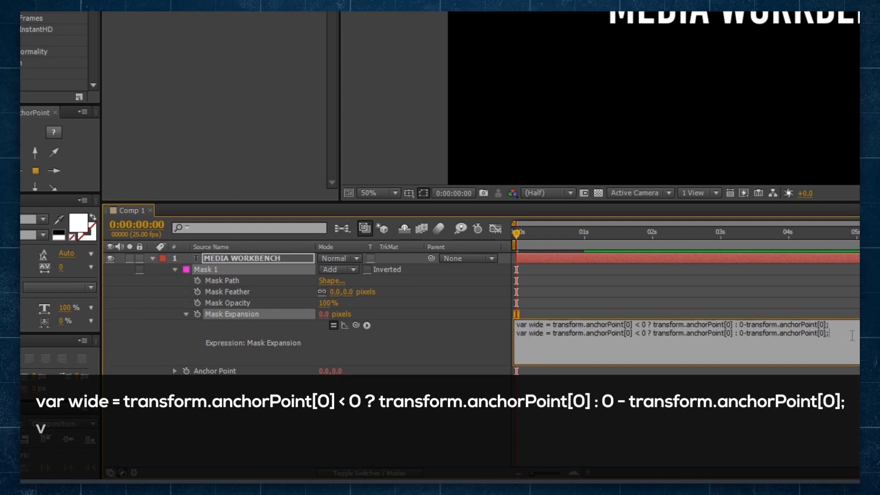
{"action": "double_click", "coordinate": [536, 332]}
{"action": "type", "text": "hi"}
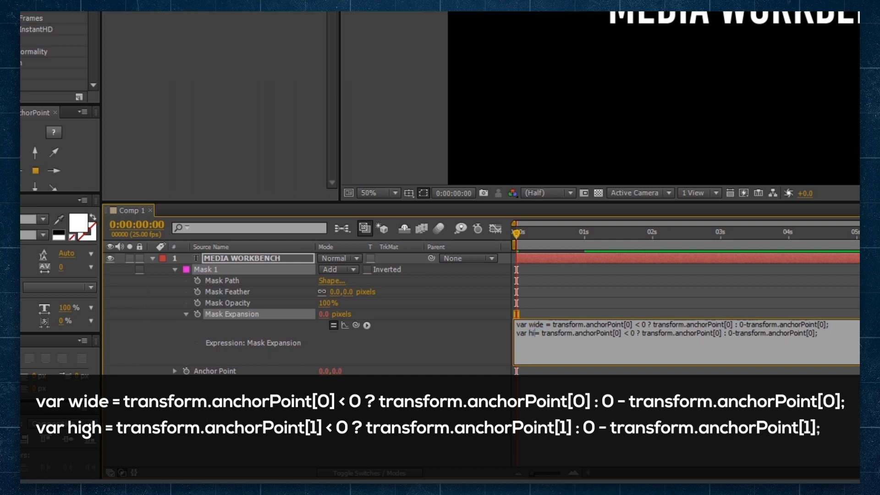
{"action": "type", "text": "gh"}
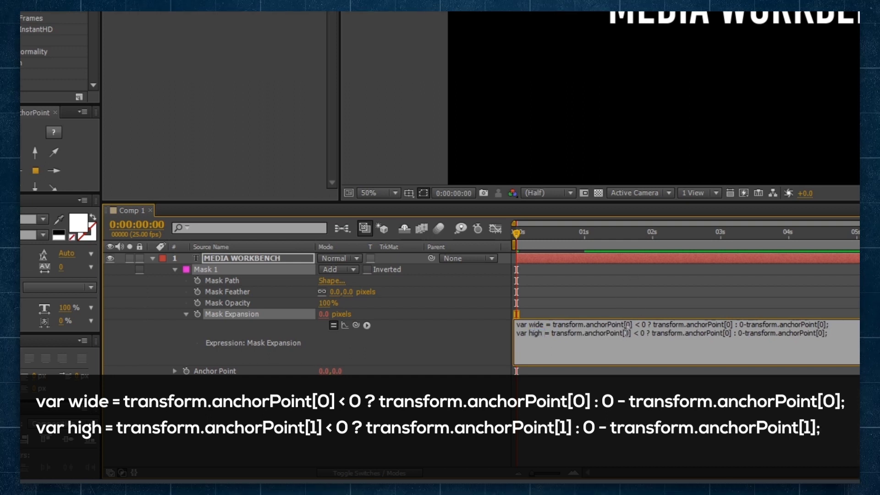
{"action": "double_click", "coordinate": [626, 334]}
{"action": "type", "text": "1"}
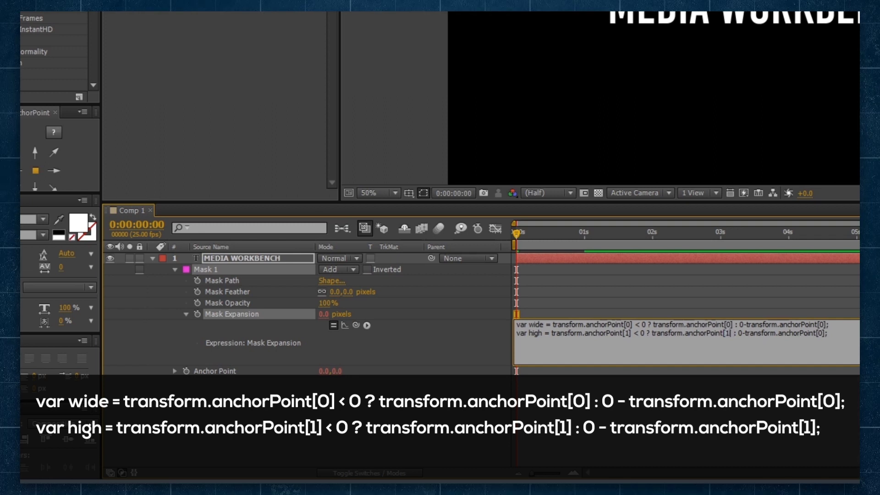
{"action": "key", "text": "End"}
{"action": "key", "text": "Left"}
{"action": "key", "text": "Left"}
{"action": "key", "text": "BackSpace"}
{"action": "type", "text": "1"}
Add the final line 'value = wide + high;' and commit the Mask Expansion expression.
{"action": "key", "text": "Return"}
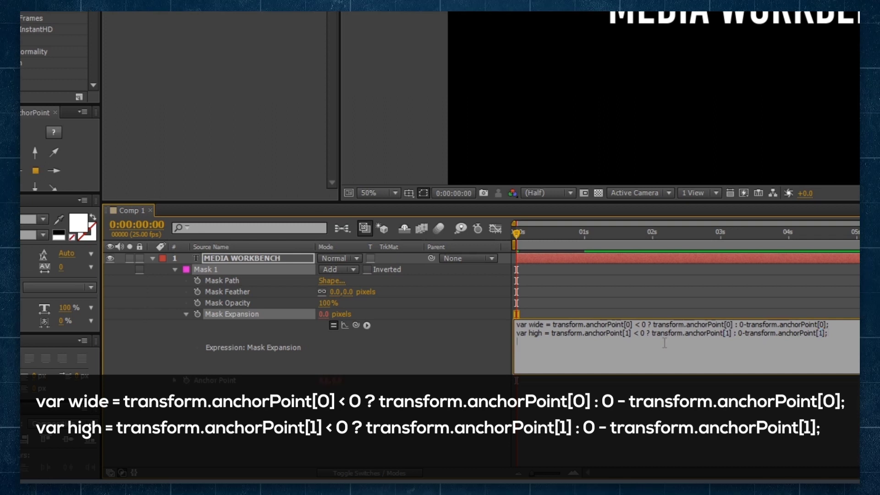
{"action": "type", "text": "value = "}
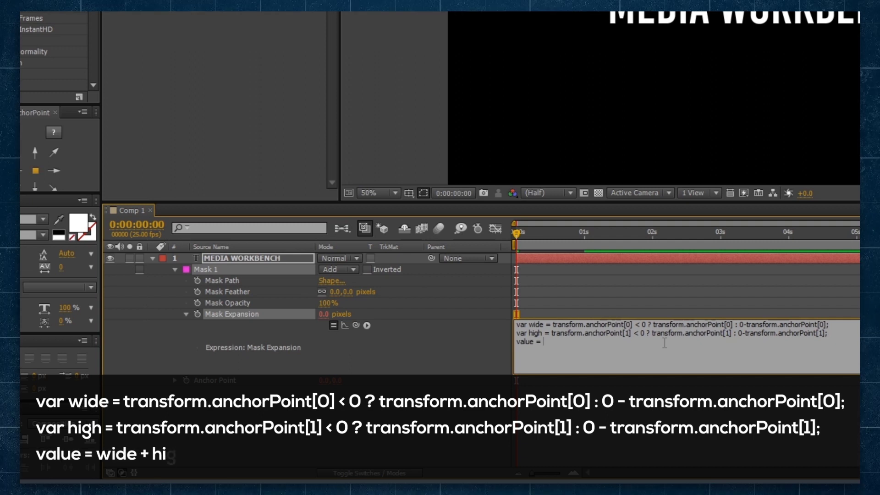
{"action": "type", "text": "wide + h"}
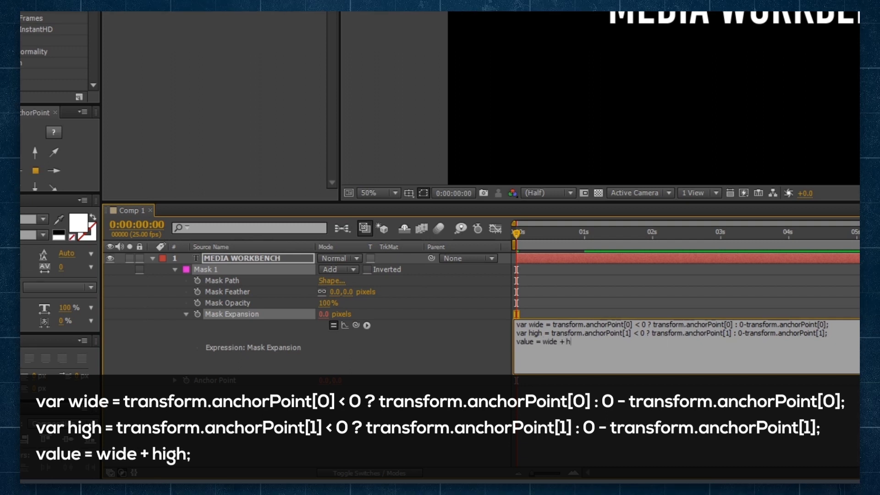
{"action": "type", "text": "igh;"}
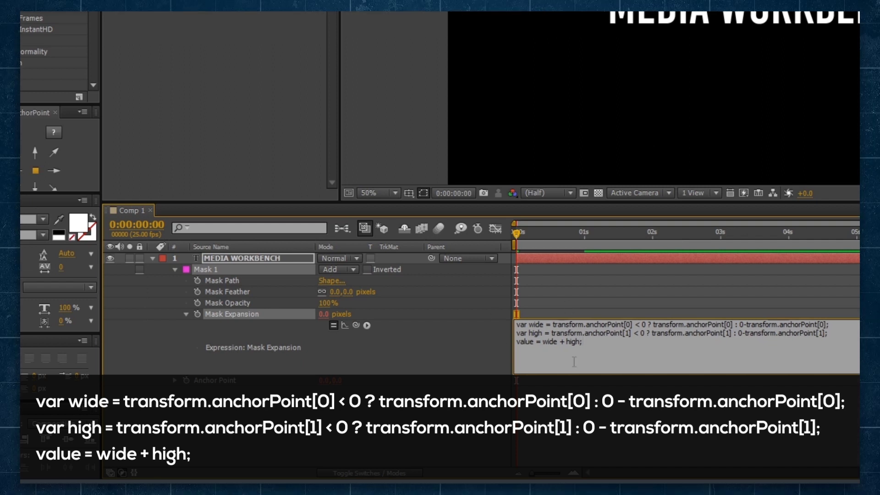
{"action": "left_click_drag", "start_coordinate": [582, 342], "coordinate": [516, 324]}
{"action": "left_click", "coordinate": [454, 354]}
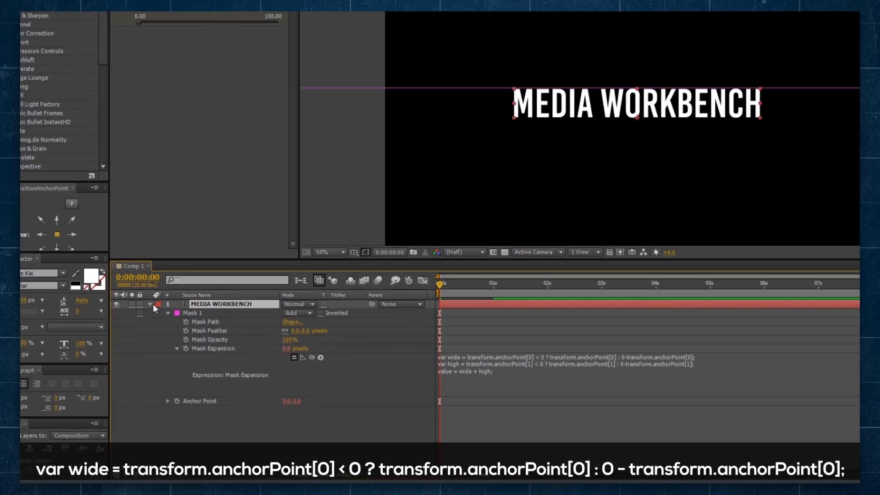
Scrub the Anchor Point Y value to 117 so the title is hidden at frame zero, then check one second.
{"action": "key", "text": "a"}
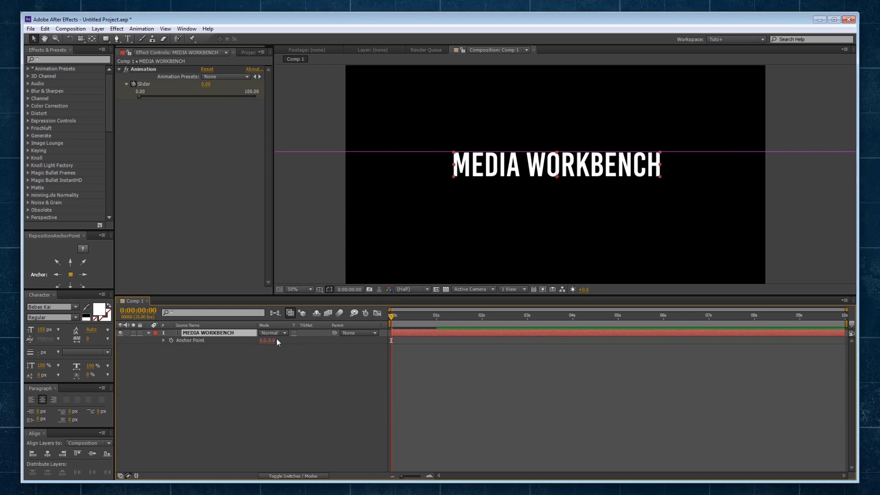
{"action": "left_click_drag", "start_coordinate": [273, 340], "coordinate": [328, 331]}
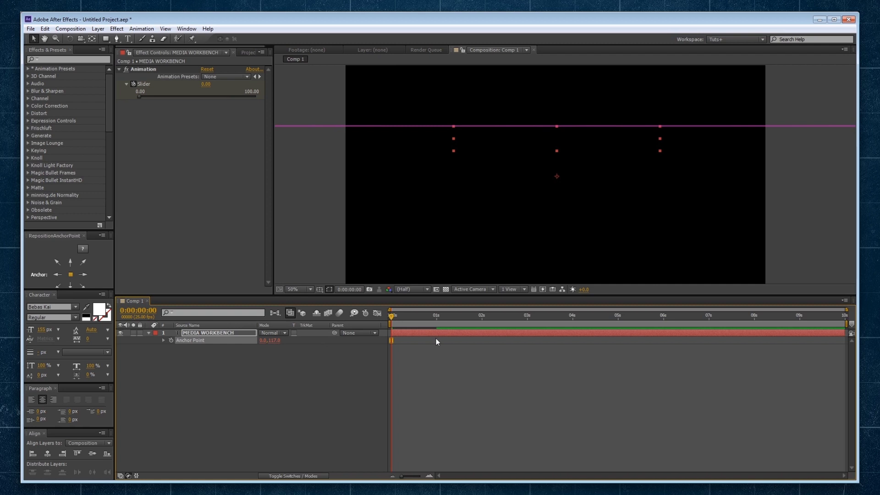
{"action": "mouse_move", "coordinate": [393, 316]}
{"action": "left_mouse_down"}
{"action": "mouse_move", "coordinate": [439, 316]}
{"action": "mouse_move", "coordinate": [389, 316]}
{"action": "left_mouse_up"}
Apply Easy Ease (F9) to both Slider keyframes and check their influence in the speed graph.
{"action": "left_click", "coordinate": [227, 335]}
{"action": "key", "text": "u"}
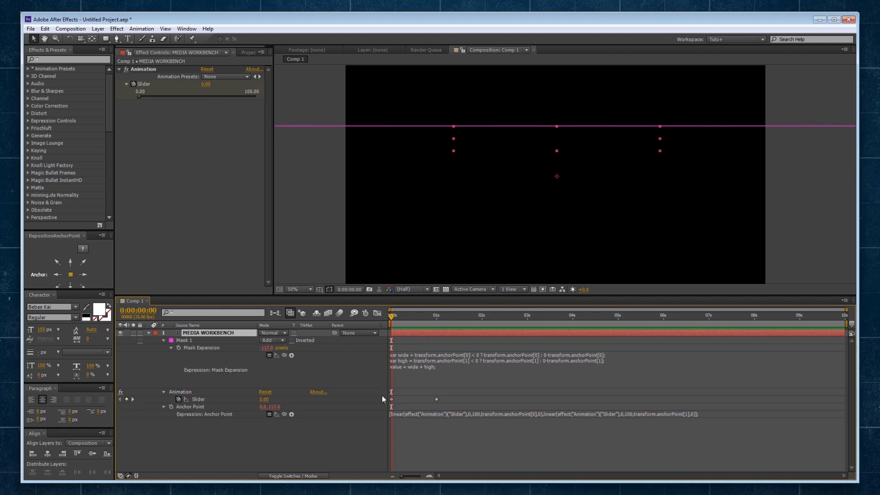
{"action": "left_click_drag", "start_coordinate": [385, 392], "coordinate": [455, 401]}
{"action": "key", "text": "F9"}
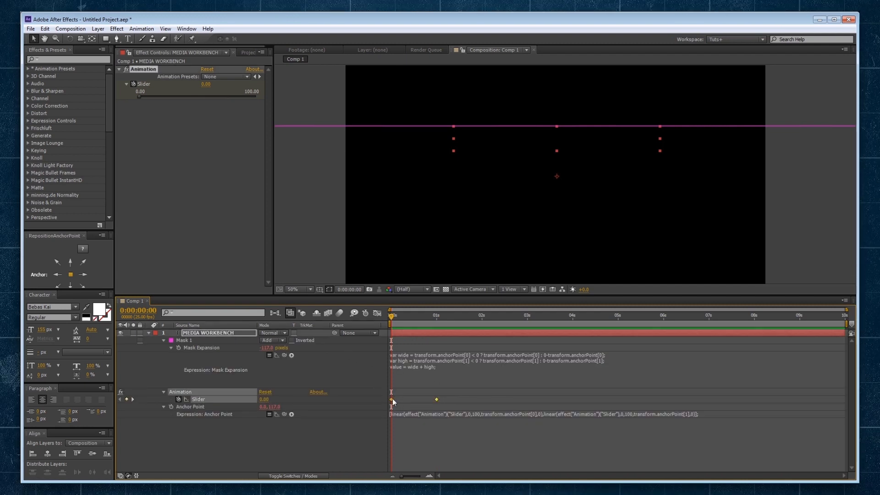
{"action": "left_click", "coordinate": [376, 312]}
{"action": "left_click_drag", "start_coordinate": [483, 383], "coordinate": [416, 438]}
{"action": "left_click", "coordinate": [377, 312]}
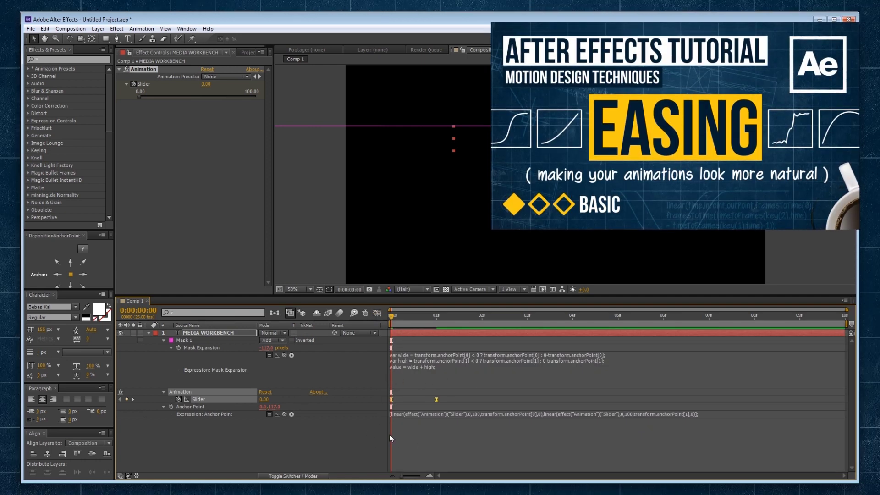
{"action": "left_click", "coordinate": [375, 420]}
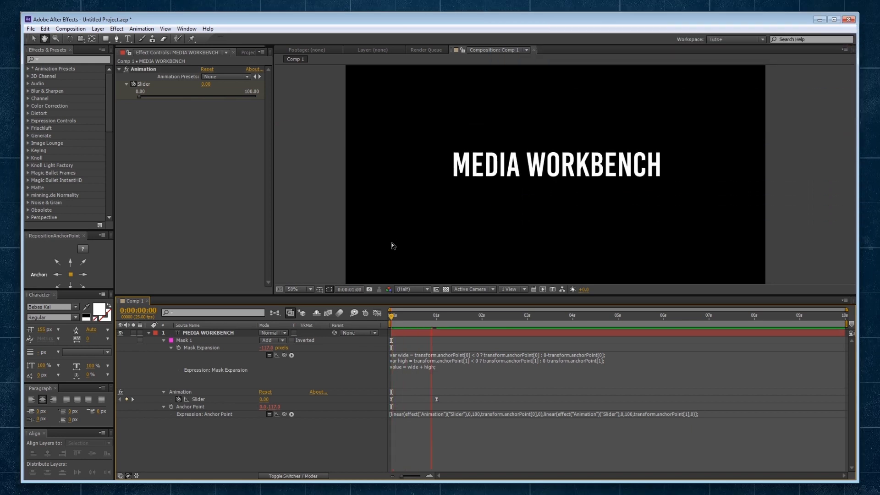
Add Slider keyframes at 2 s and 3 s so the title hides again, then preview.
{"action": "left_click_drag", "start_coordinate": [390, 322], "coordinate": [457, 322]}
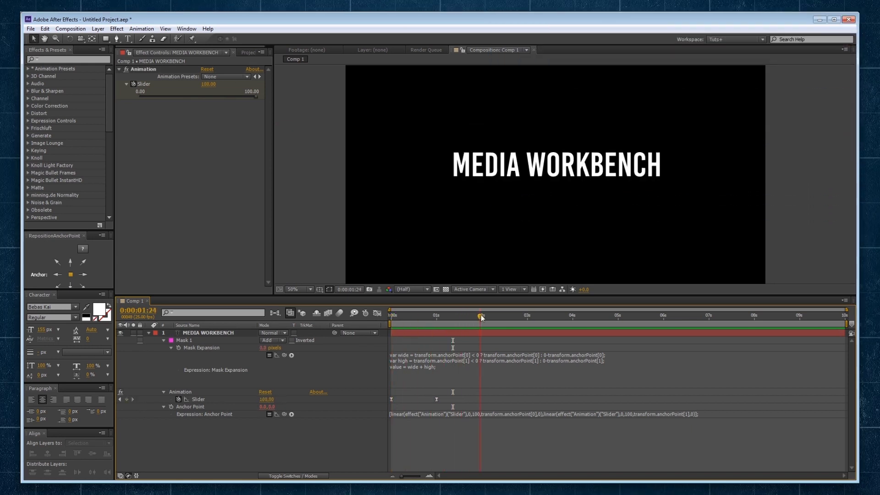
{"action": "left_click", "coordinate": [126, 400]}
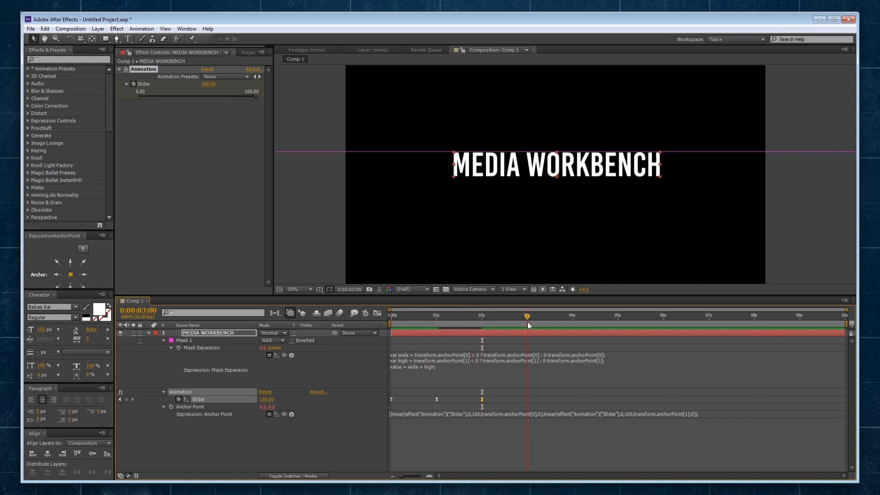
{"action": "left_click", "coordinate": [336, 423]}
{"action": "key", "text": "KP_0"}
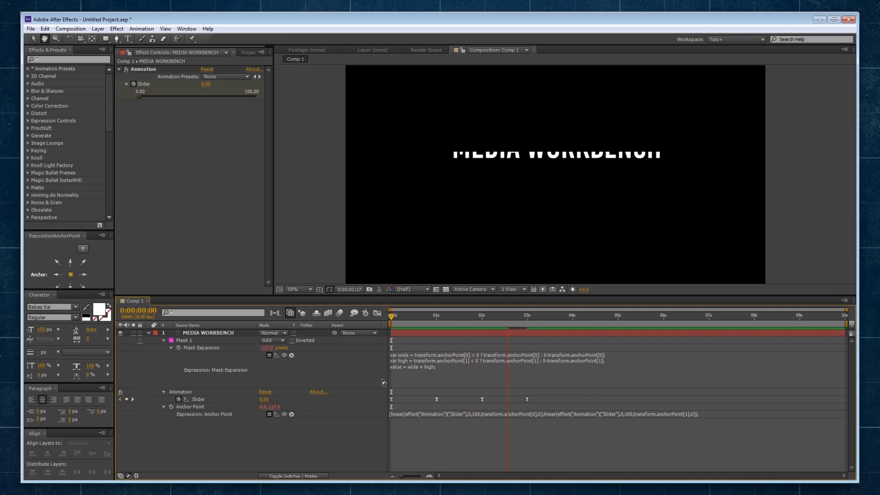
{"action": "left_click_drag", "start_coordinate": [486, 315], "coordinate": [452, 319]}
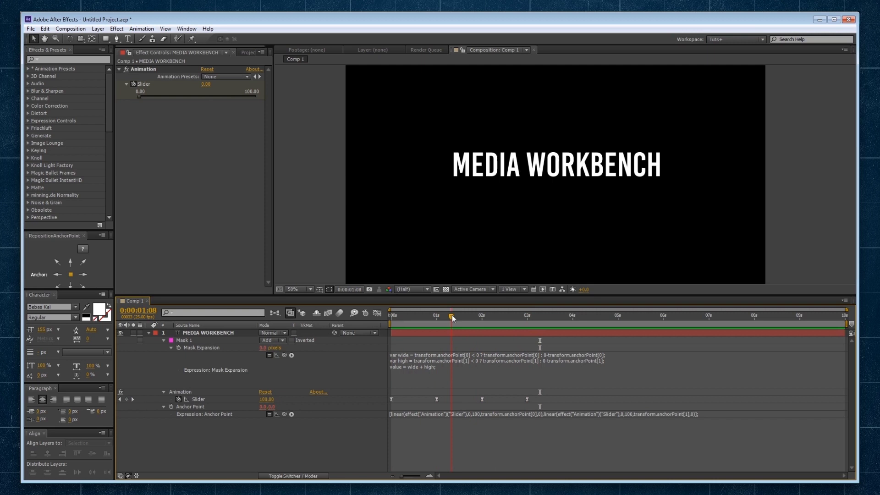
Undo the accidental rotation of the MEDIA WORKBENCH title at frame 13 and return to the Selection tool.
{"action": "left_click", "coordinate": [543, 158]}
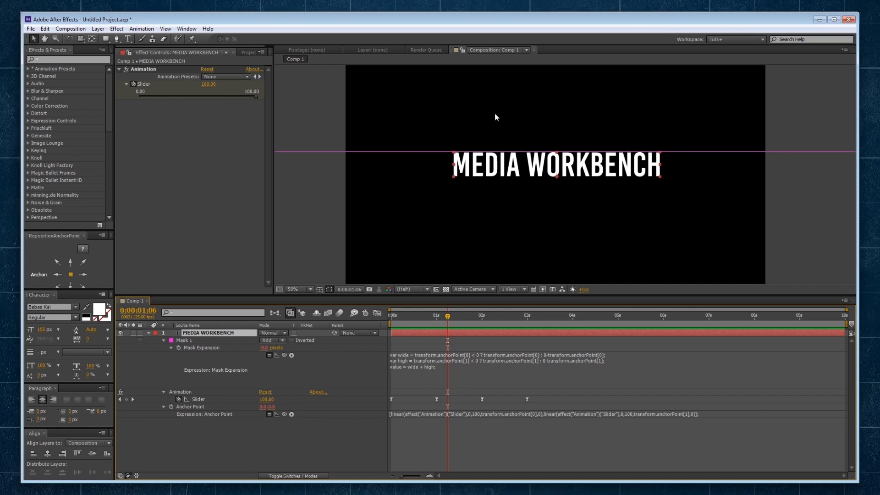
{"action": "left_click_drag", "start_coordinate": [448, 318], "coordinate": [415, 319]}
{"action": "key", "text": "w"}
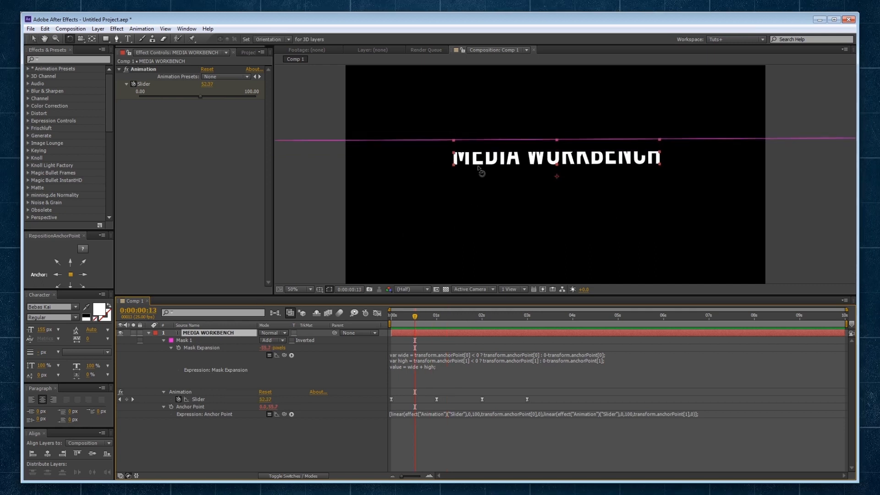
{"action": "left_click_drag", "start_coordinate": [481, 169], "coordinate": [473, 243]}
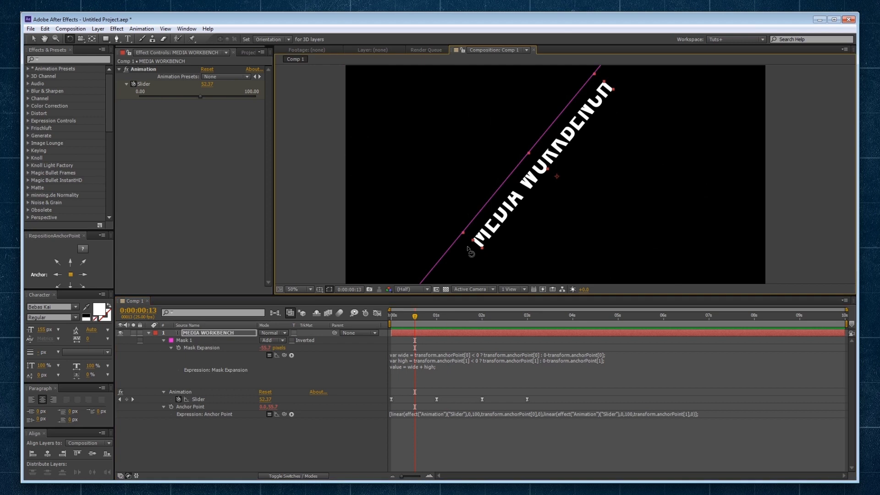
{"action": "key", "text": "ctrl+z"}
{"action": "key", "text": "v"}
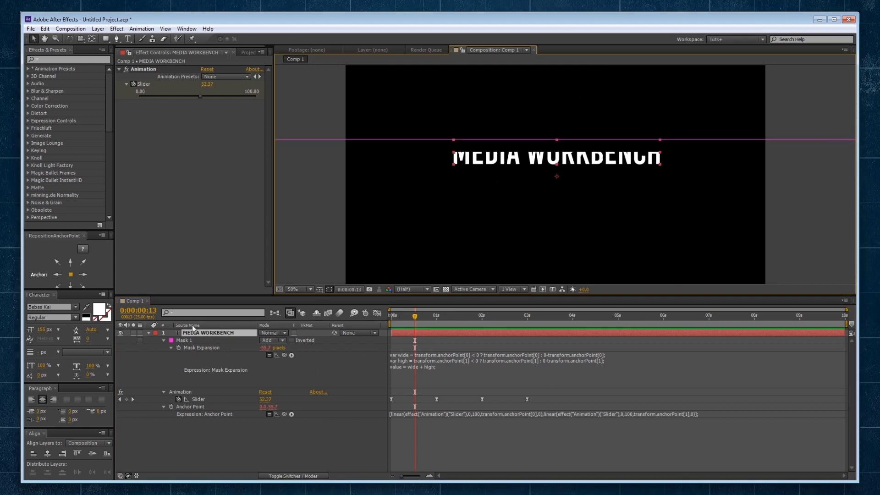
{"action": "left_click", "coordinate": [149, 333]}
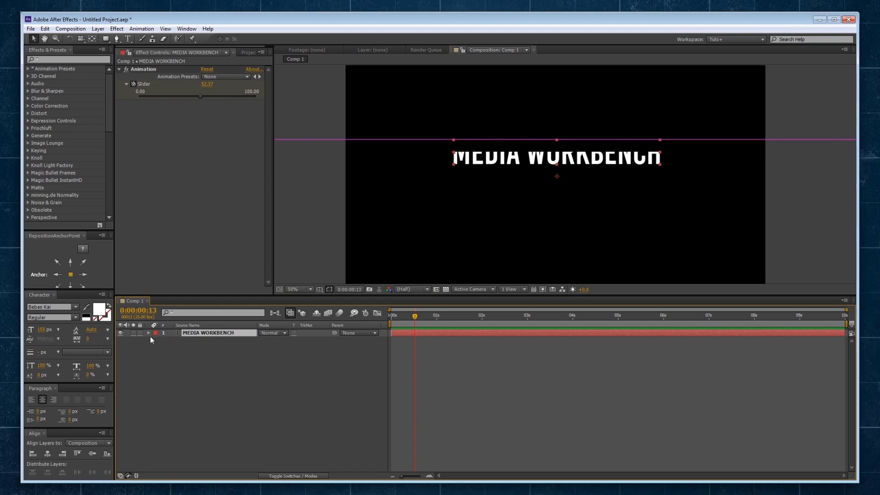
{"action": "left_click", "coordinate": [149, 333]}
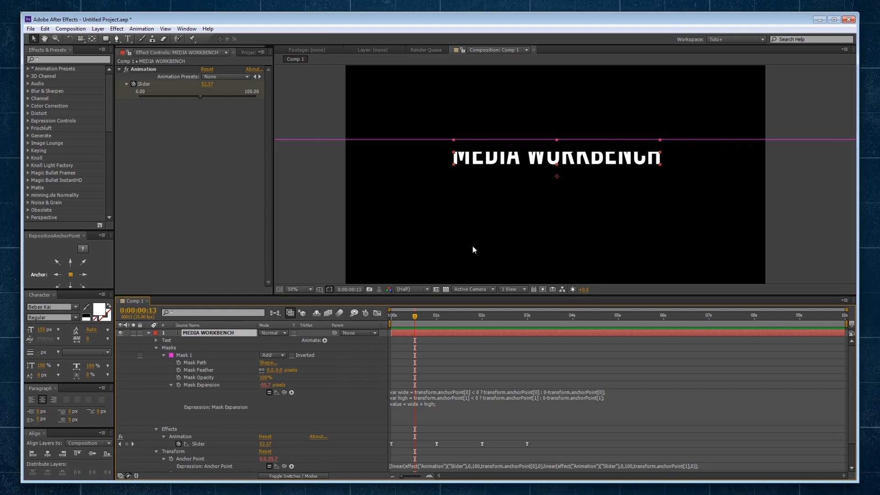
Break the title so WORKBENCH sits on a second line below MEDIA, then scrub to check.
{"action": "double_click", "coordinate": [527, 157]}
{"action": "left_click", "coordinate": [524, 157]}
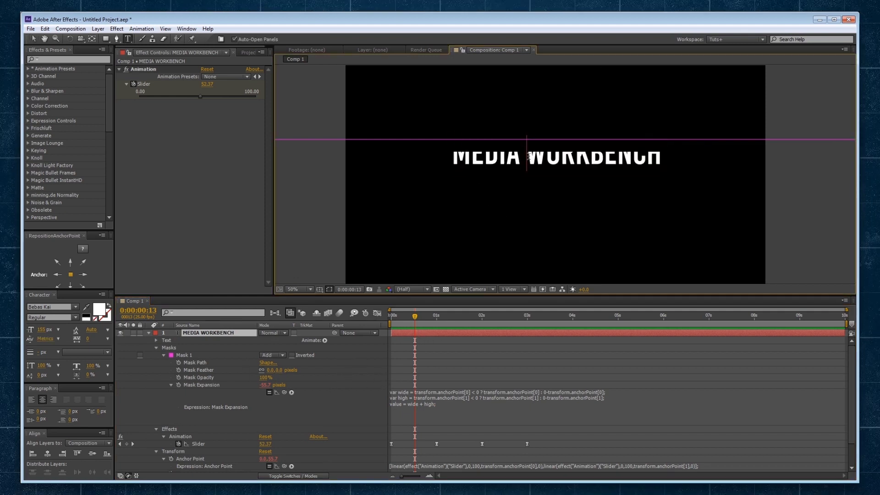
{"action": "key", "text": "Return"}
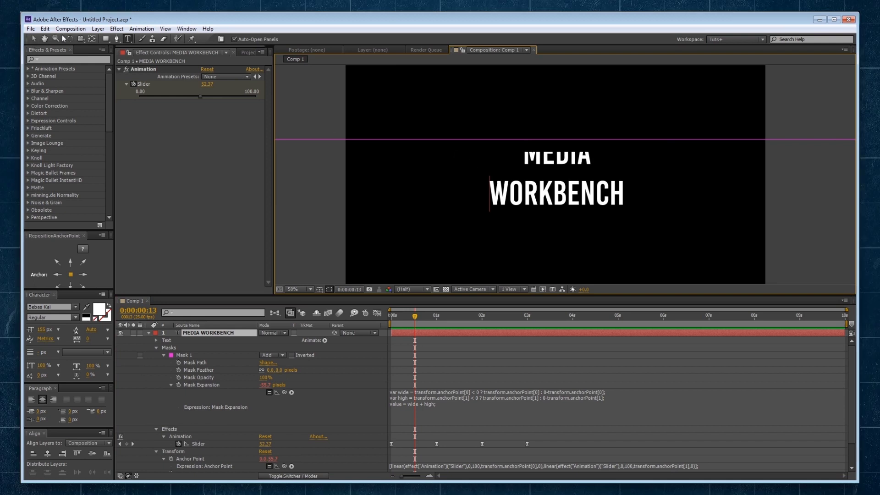
{"action": "left_click", "coordinate": [35, 40]}
{"action": "left_click_drag", "start_coordinate": [414, 317], "coordinate": [375, 353]}
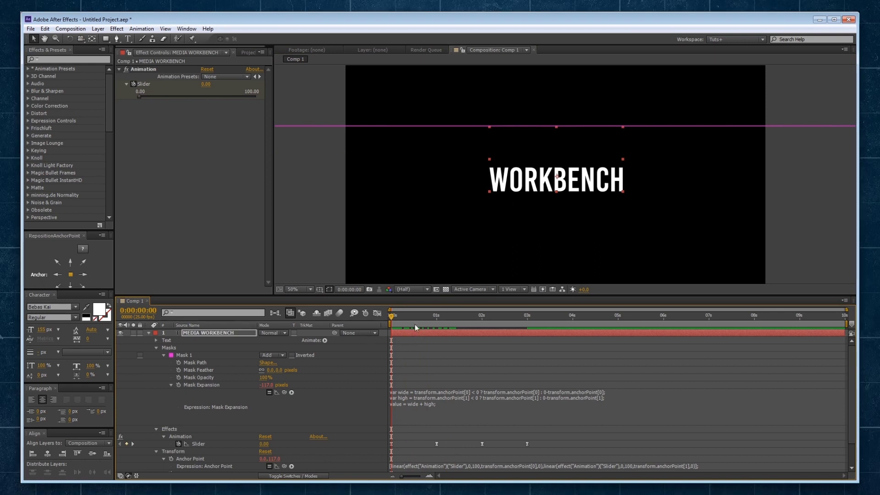
{"action": "left_click_drag", "start_coordinate": [416, 327], "coordinate": [391, 327]}
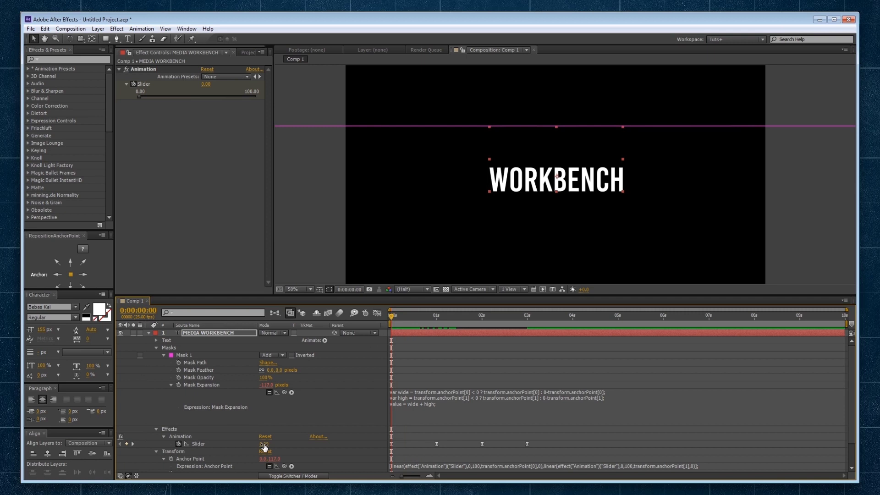
Raise the layer's Anchor Point Y so both lines start hidden, and preview the reveal.
{"action": "left_click", "coordinate": [310, 380]}
{"action": "left_click", "coordinate": [198, 334]}
{"action": "key", "text": "a"}
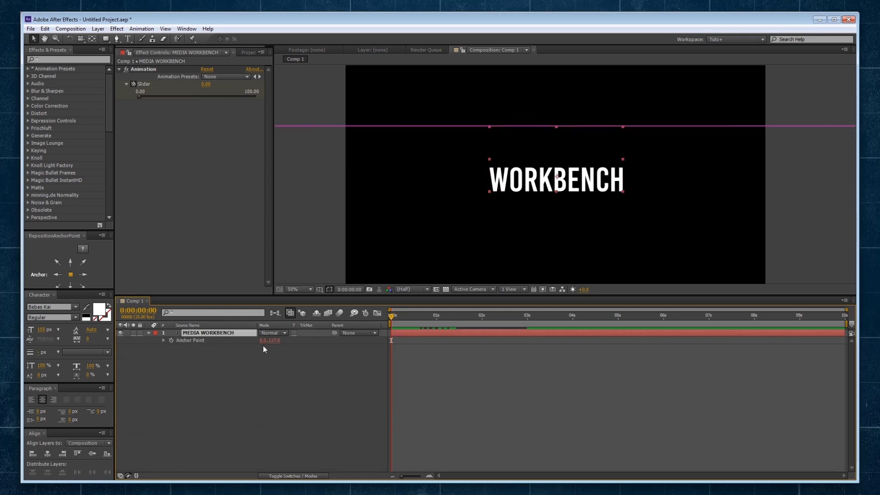
{"action": "left_click_drag", "start_coordinate": [274, 340], "coordinate": [363, 339]}
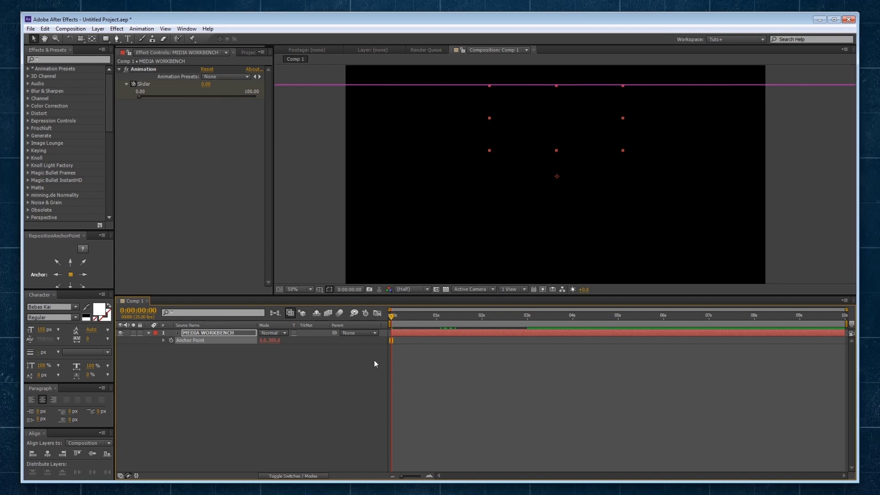
{"action": "key", "text": "space"}
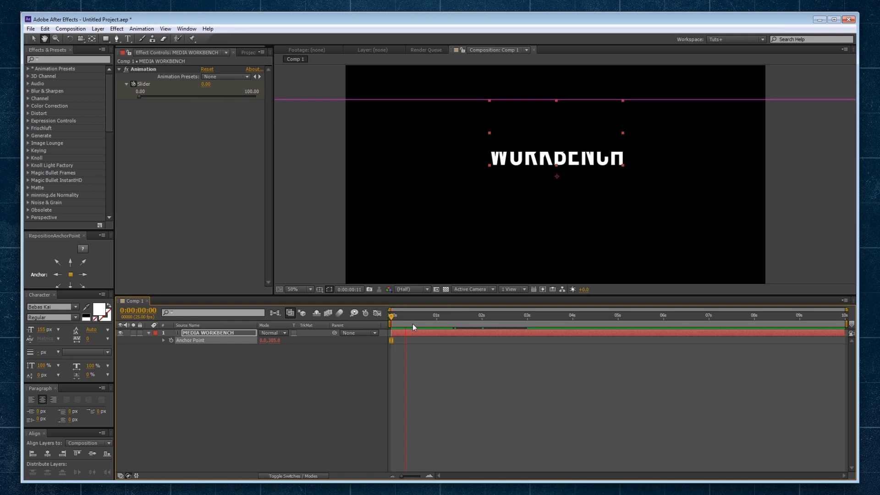
{"action": "key", "text": "space"}
{"action": "left_click_drag", "start_coordinate": [391, 340], "coordinate": [480, 340]}
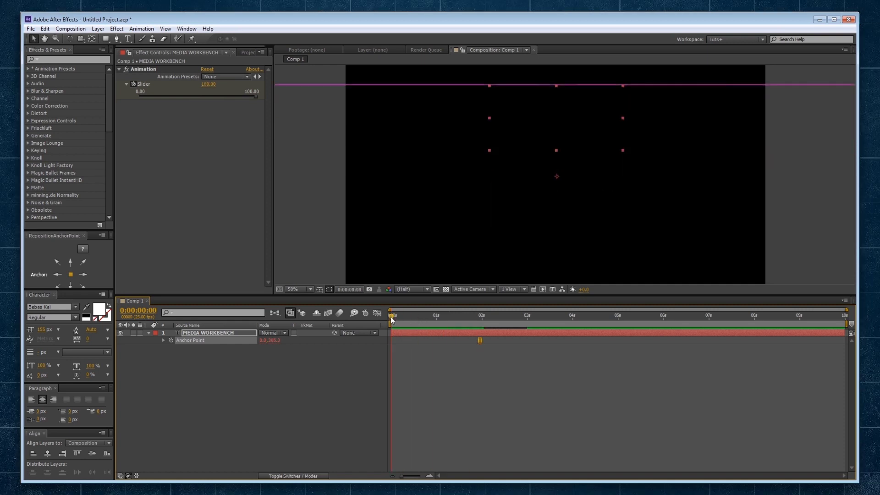
At 0:00:01:02, drag Mask 1's bottom edge up toward the text.
{"action": "left_click", "coordinate": [441, 317]}
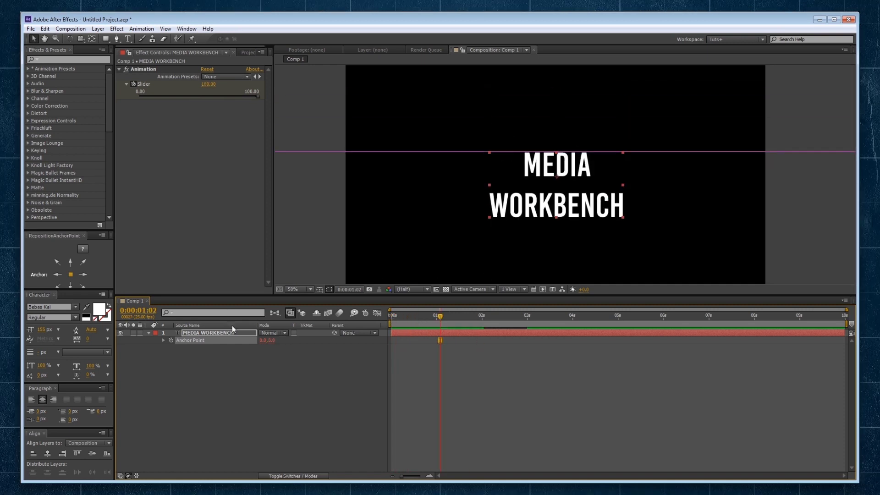
{"action": "key", "text": "m"}
{"action": "left_click", "coordinate": [178, 340]}
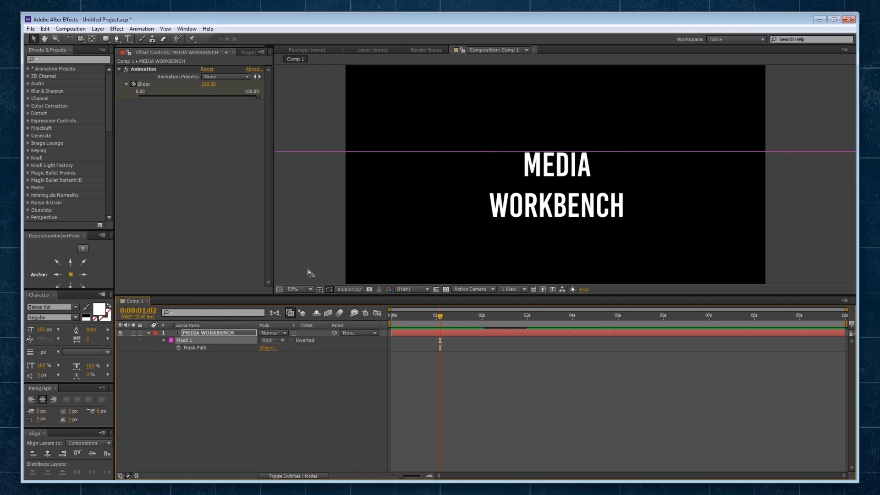
{"action": "key", "text": "comma"}
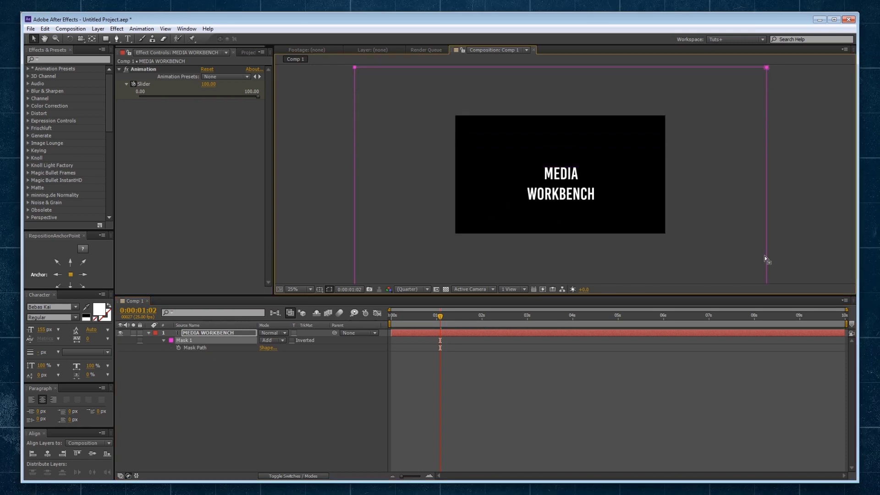
{"action": "key", "text": "comma"}
{"action": "left_click_drag", "start_coordinate": [667, 249], "coordinate": [667, 186]}
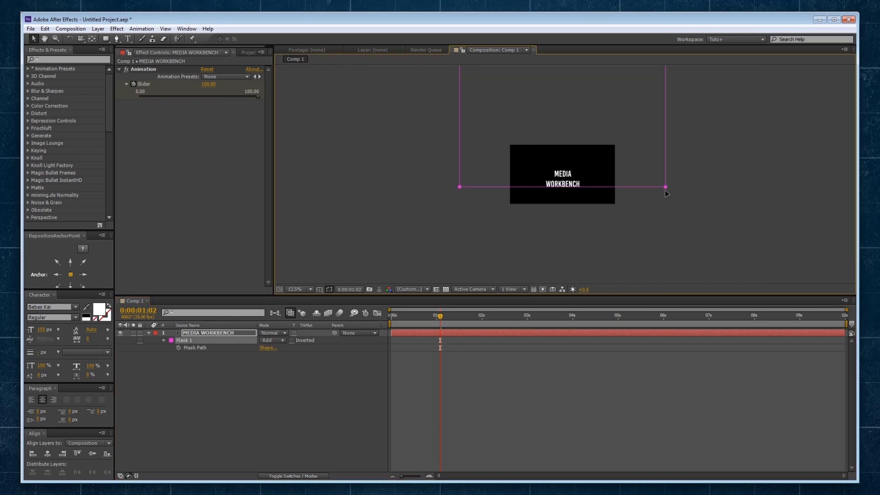
{"action": "key", "text": "period"}
{"action": "key", "text": "period"}
At the start of the timeline, set Anchor Point Y to -313 so the title begins hidden.
{"action": "key", "text": "Home"}
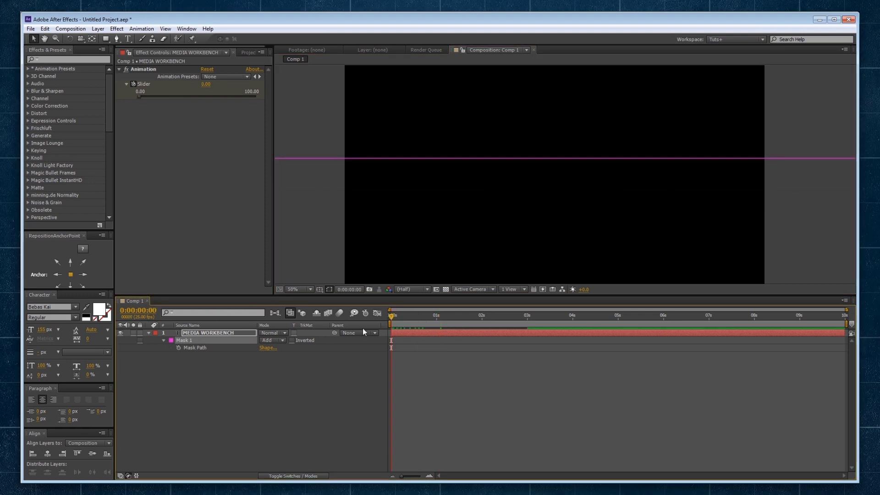
{"action": "key", "text": "a"}
{"action": "left_click_drag", "start_coordinate": [274, 343], "coordinate": [229, 343]}
{"action": "key", "text": "KP_0"}
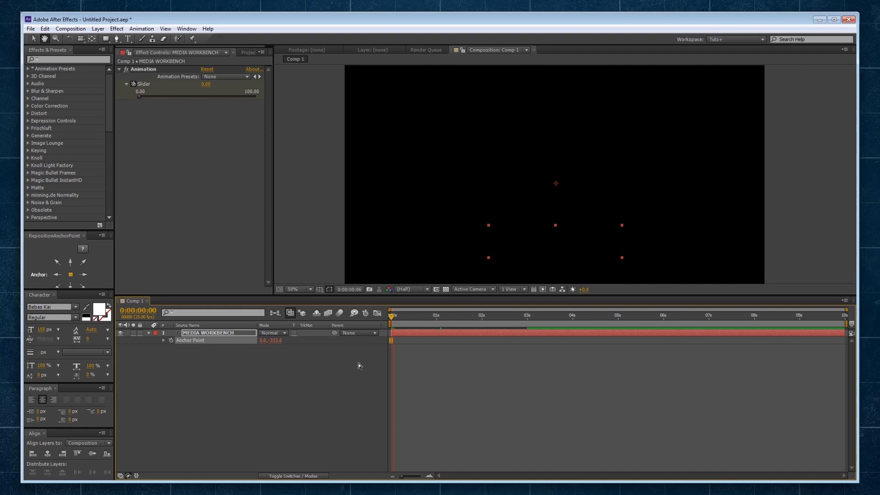
{"action": "left_click", "coordinate": [342, 375]}
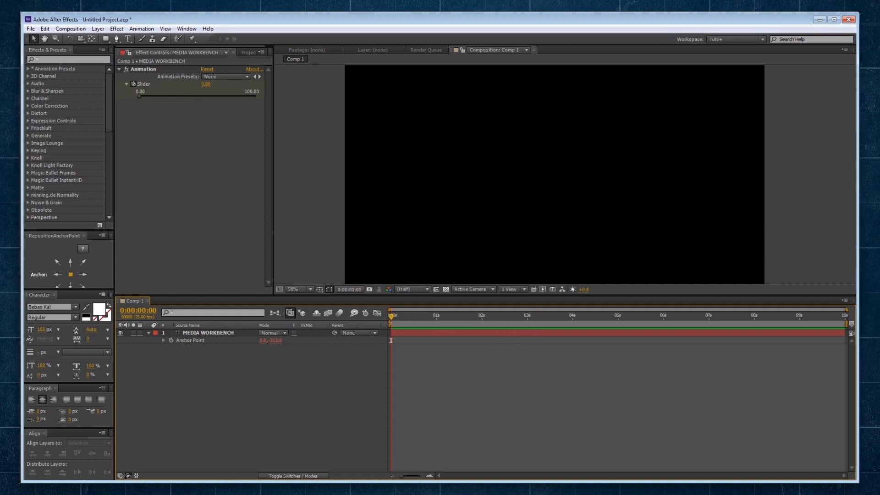
Confirm the Anchor Point keyframe of 0,0 at one second.
{"action": "left_click", "coordinate": [223, 328]}
{"action": "left_click", "coordinate": [222, 332]}
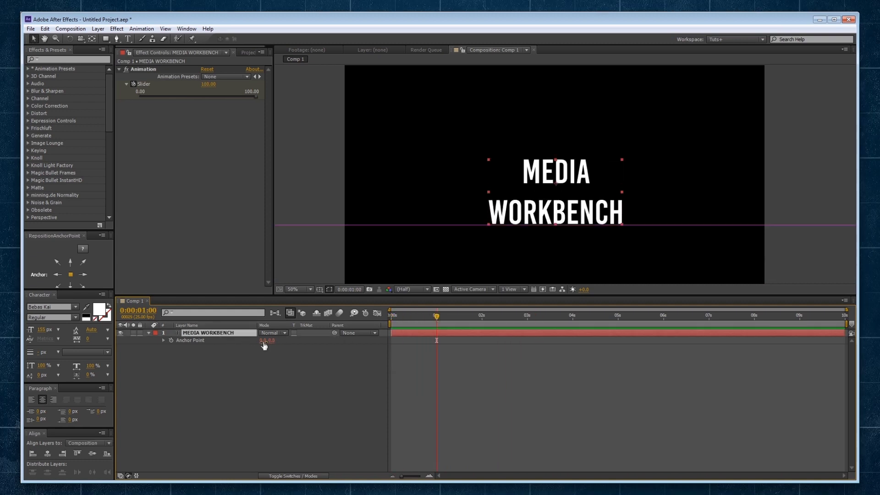
{"action": "key", "text": "Return"}
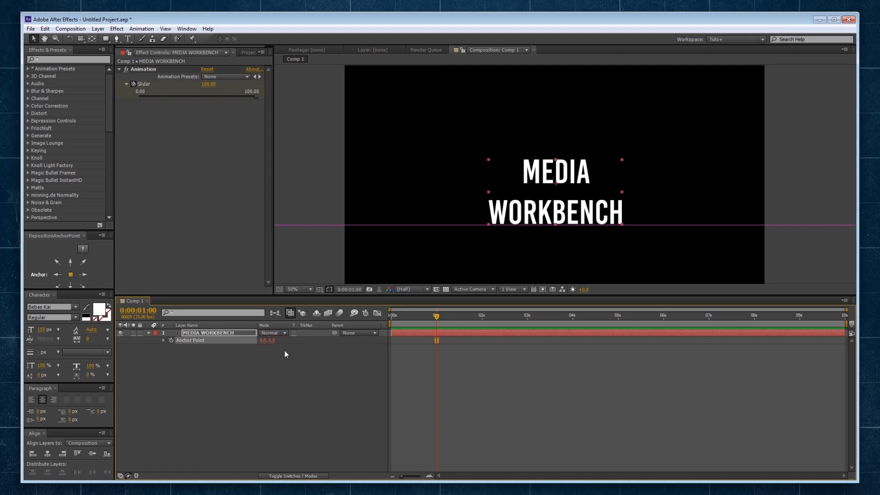
{"action": "left_click", "coordinate": [272, 341]}
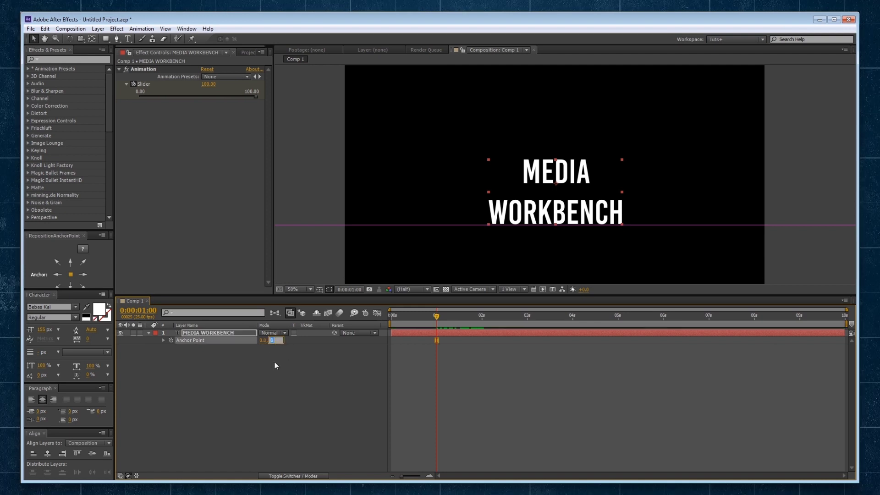
{"action": "left_click", "coordinate": [274, 362]}
{"action": "left_click", "coordinate": [259, 341]}
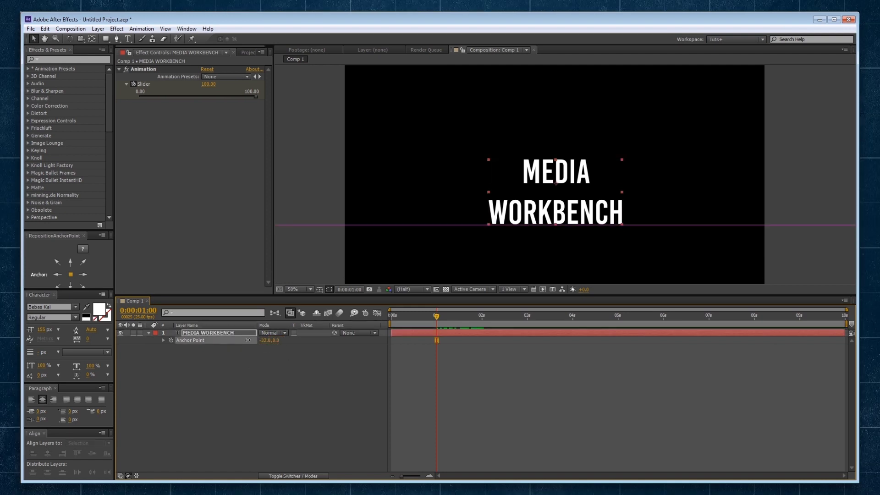
At the start, pull the mask's bottom-left corner right and shift Anchor Point X to 190.
{"action": "key", "text": "Home"}
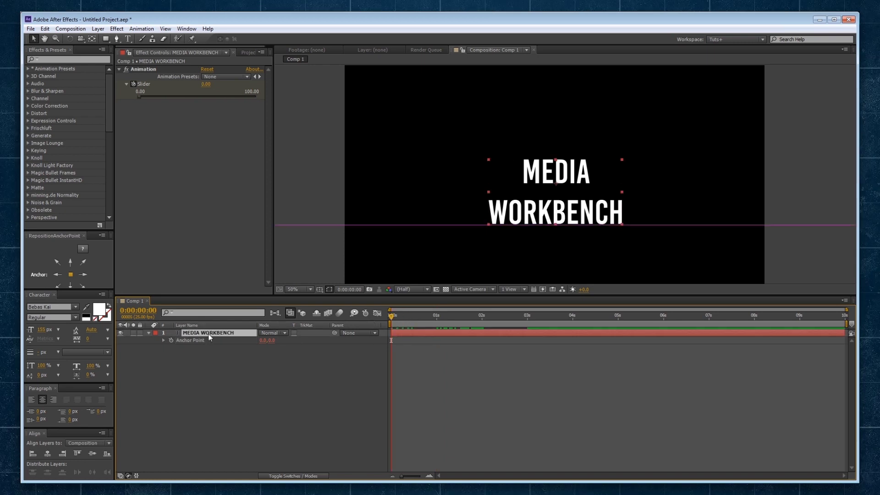
{"action": "key", "text": "ctrl+shift+n"}
{"action": "key", "text": "comma"}
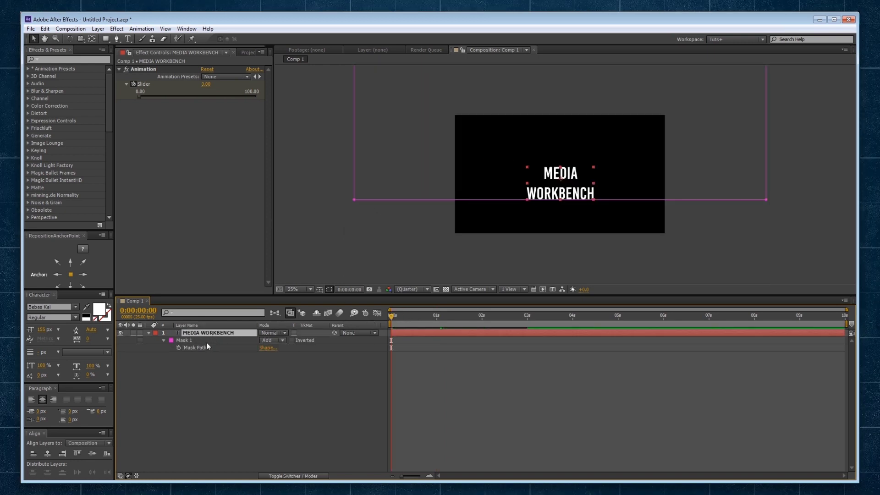
{"action": "left_click", "coordinate": [354, 200]}
{"action": "left_click_drag", "start_coordinate": [354, 200], "coordinate": [526, 215]}
{"action": "key", "text": "period"}
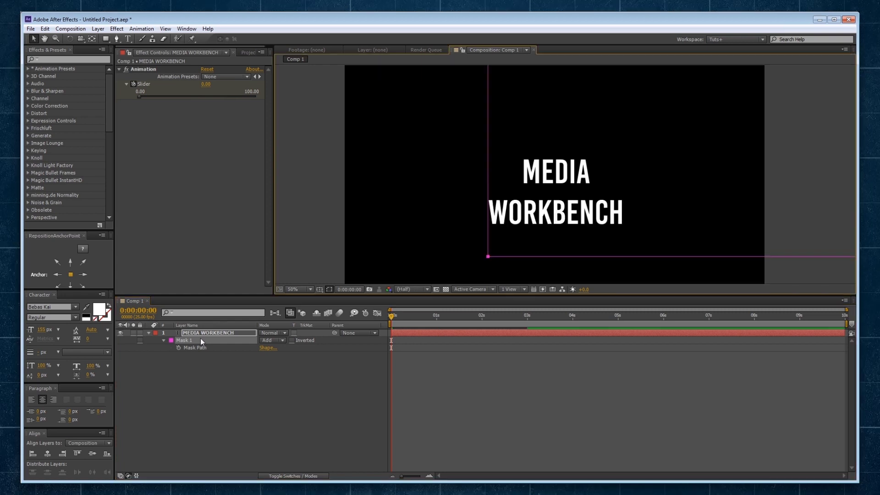
{"action": "left_click", "coordinate": [200, 338]}
{"action": "key", "text": "a"}
{"action": "left_click_drag", "start_coordinate": [263, 346], "coordinate": [338, 325]}
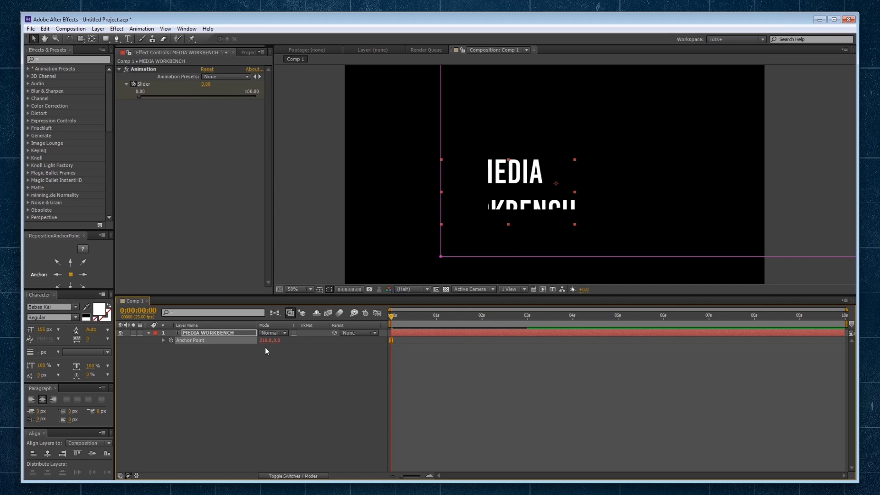
Extend Mask 1 down over the lower line, set starting Anchor Point X to 525.0, and preview.
{"action": "key", "text": "m"}
{"action": "left_click", "coordinate": [178, 341]}
{"action": "key", "text": "comma"}
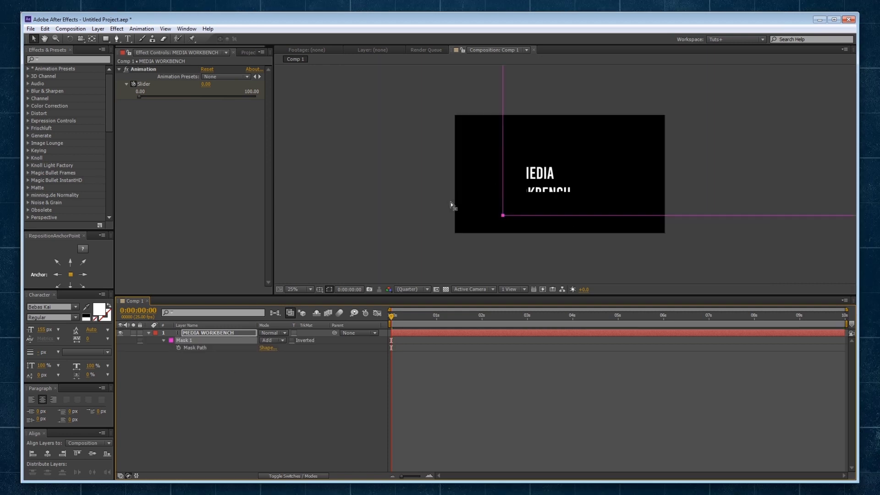
{"action": "left_click_drag", "start_coordinate": [506, 217], "coordinate": [500, 318]}
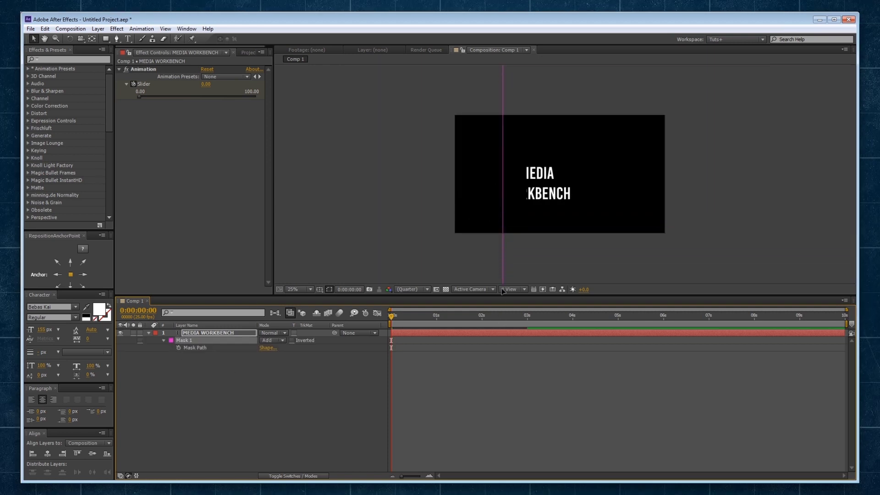
{"action": "left_click", "coordinate": [263, 342]}
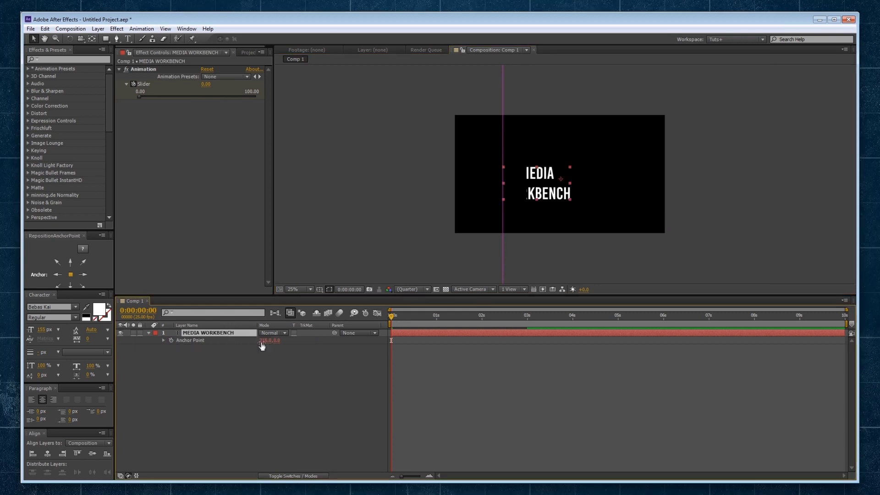
{"action": "key", "text": "a"}
{"action": "left_click_drag", "start_coordinate": [269, 341], "coordinate": [415, 334]}
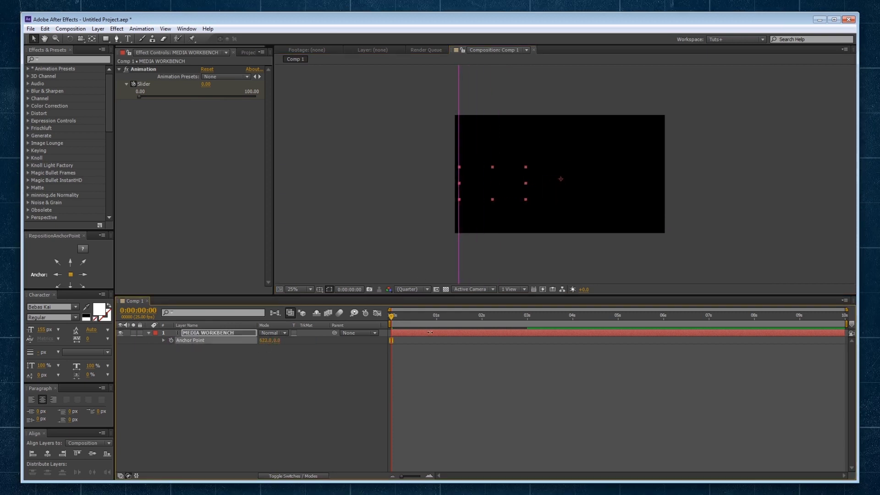
{"action": "left_click", "coordinate": [319, 373]}
{"action": "key", "text": "period"}
{"action": "key", "text": "space"}
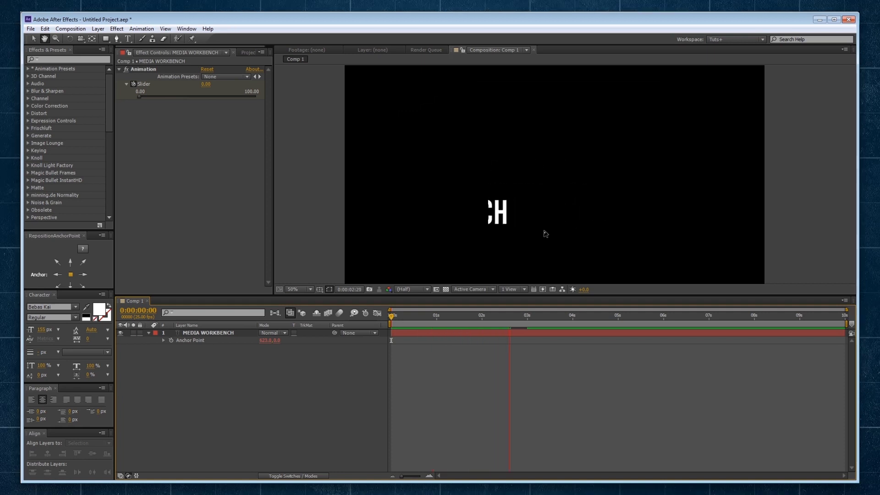
Join MEDIA WORKBENCH back onto a single line of text.
{"action": "left_click_drag", "start_coordinate": [398, 323], "coordinate": [447, 322]}
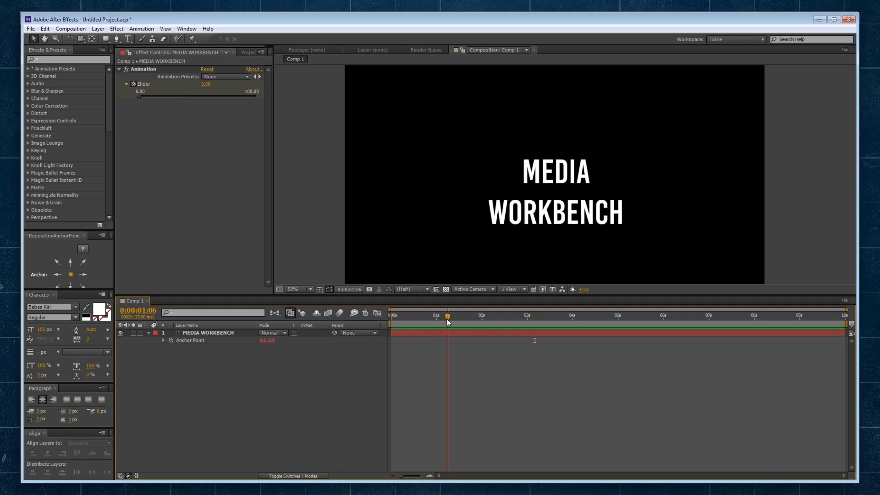
{"action": "left_click", "coordinate": [225, 334]}
{"action": "double_click", "coordinate": [505, 221]}
{"action": "left_click", "coordinate": [487, 212]}
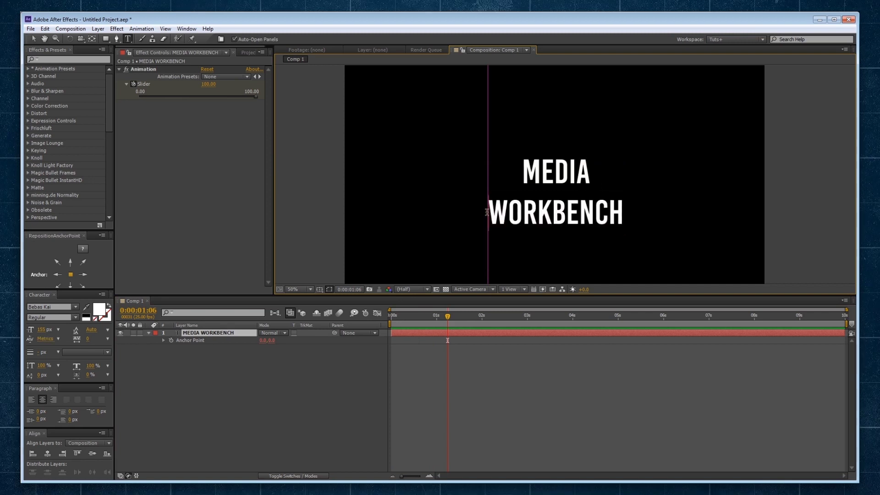
{"action": "key", "text": "BackSpace"}
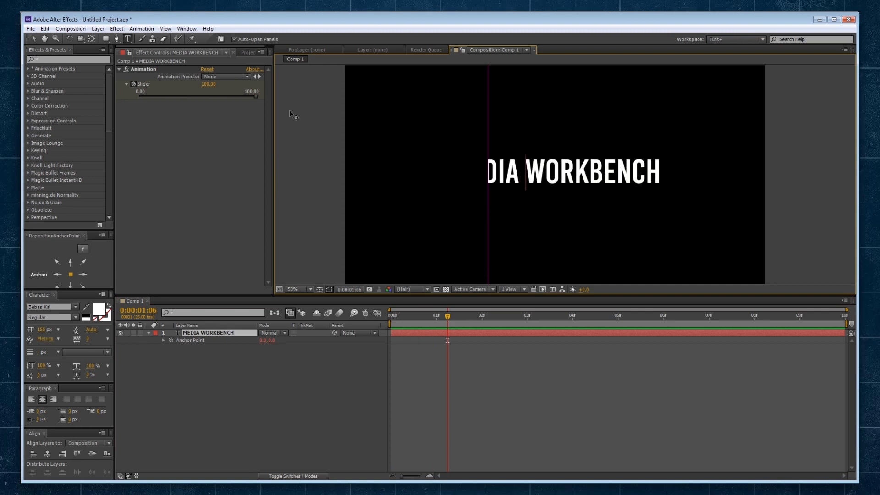
{"action": "left_click", "coordinate": [34, 39]}
Add a new mask to the text layer and lower its top edge to the text.
{"action": "key", "text": "ctrl+shift+n"}
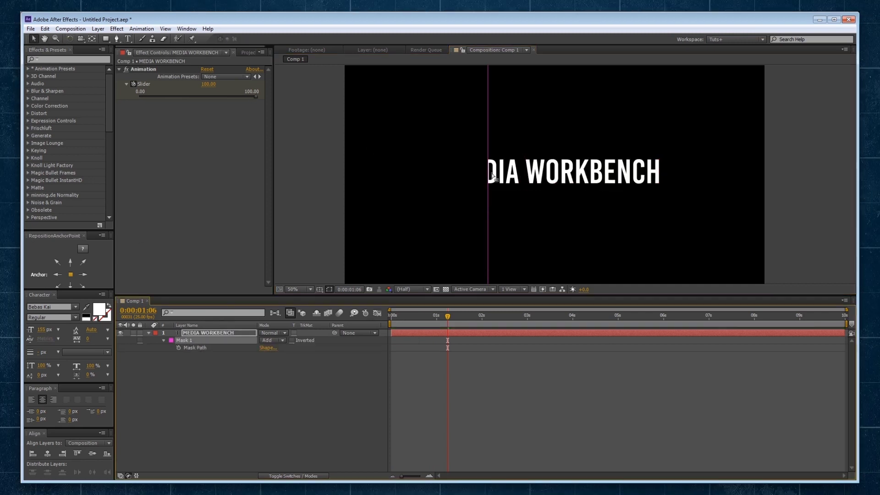
{"action": "left_click_drag", "start_coordinate": [491, 171], "coordinate": [467, 226]}
{"action": "key", "text": "ctrl+z"}
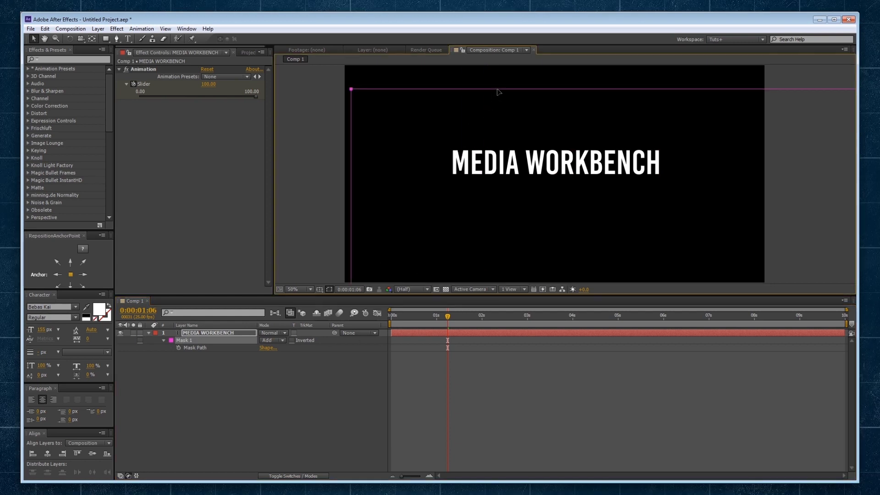
{"action": "left_click_drag", "start_coordinate": [497, 88], "coordinate": [384, 152]}
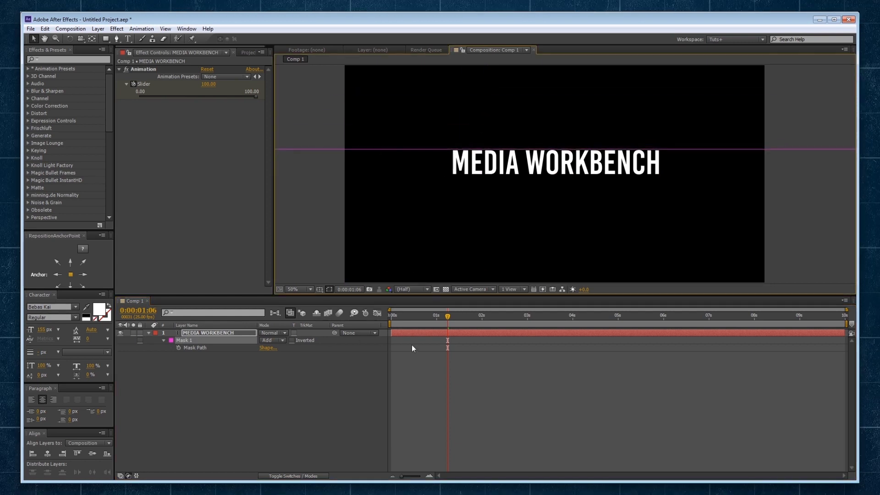
{"action": "key", "text": "e"}
{"action": "key", "text": "e"}
Set the starting Anchor Point to 0,118 to hide the title, then keyframe it near one second.
{"action": "left_click_drag", "start_coordinate": [438, 321], "coordinate": [390, 320]}
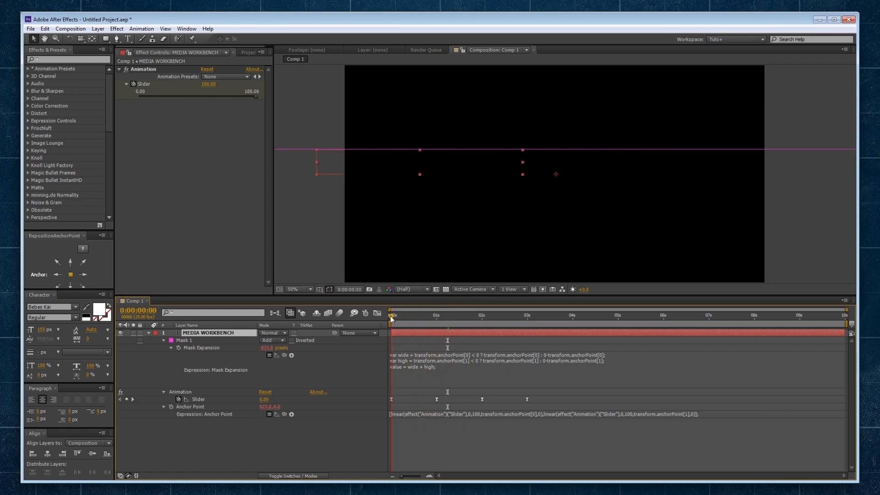
{"action": "left_click", "coordinate": [265, 406]}
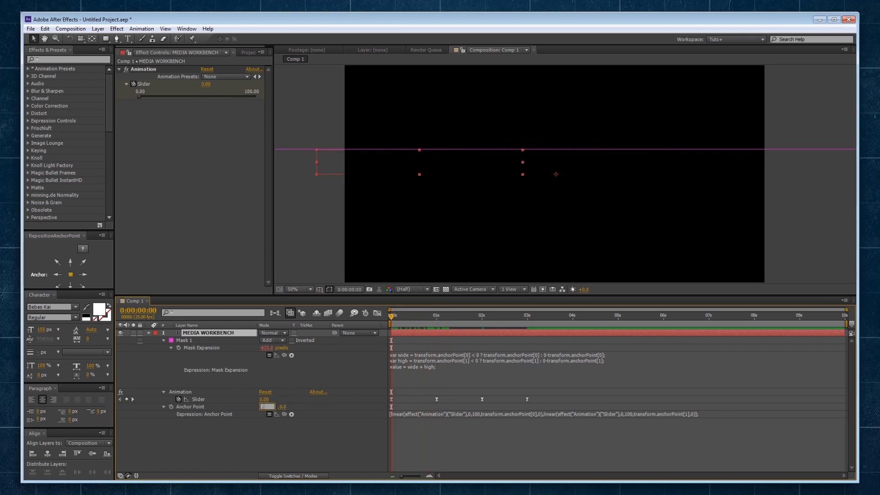
{"action": "type", "text": "0"}
{"action": "key", "text": "Return"}
{"action": "left_click_drag", "start_coordinate": [274, 408], "coordinate": [487, 245]}
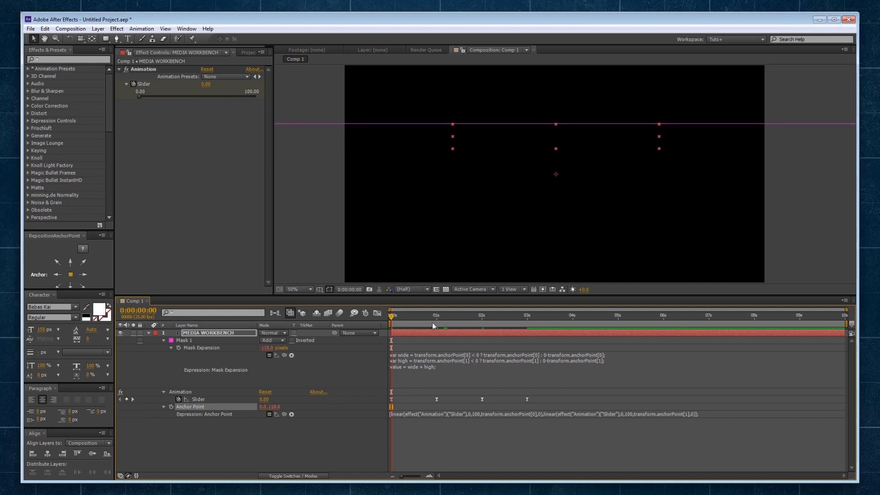
{"action": "left_click", "coordinate": [452, 316]}
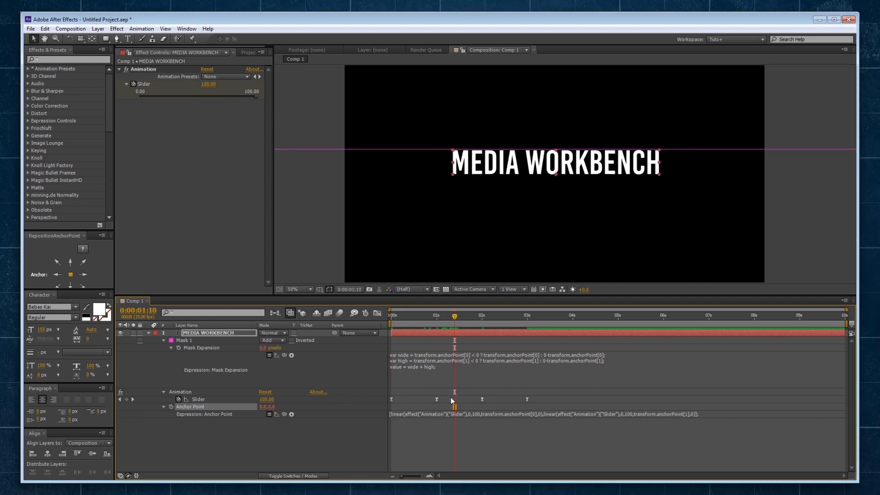
{"action": "left_click", "coordinate": [171, 406]}
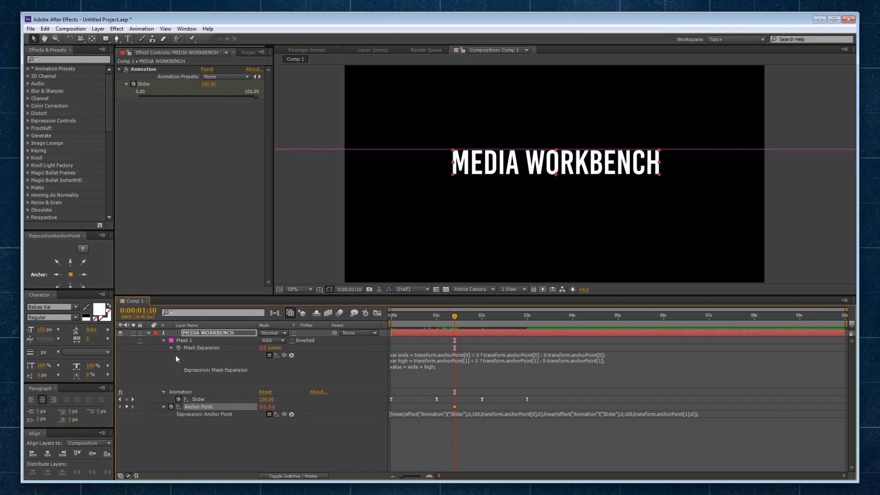
{"action": "key", "text": "u"}
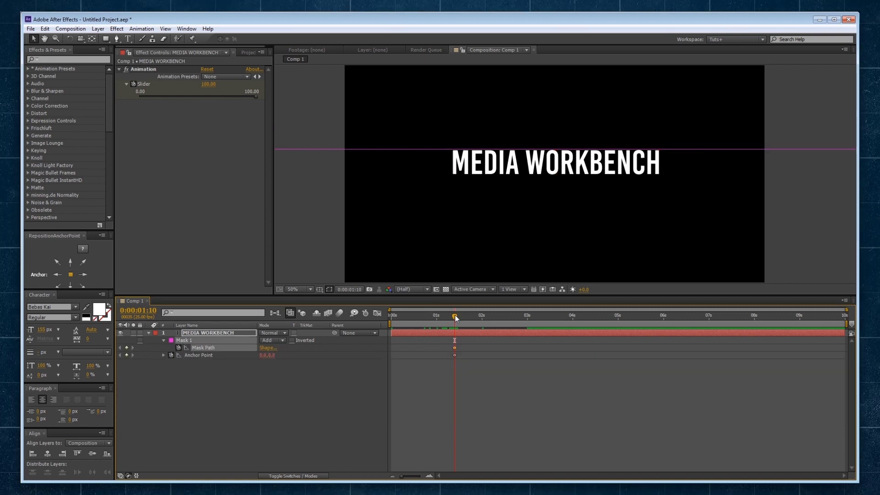
At 1:11, edit Anchor Point Y and raise Mask 1 so its lower edge sits just beneath the title.
{"action": "left_click_drag", "start_coordinate": [456, 316], "coordinate": [458, 316]}
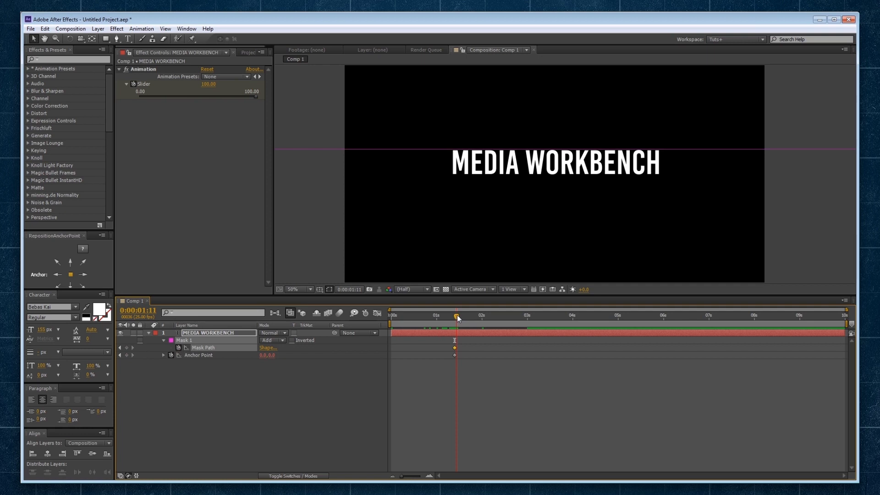
{"action": "left_click", "coordinate": [199, 356]}
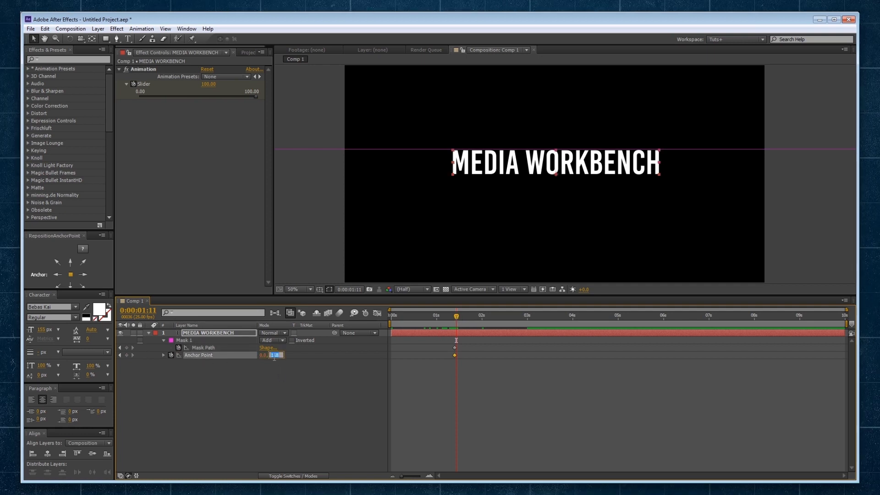
{"action": "left_click", "coordinate": [274, 355]}
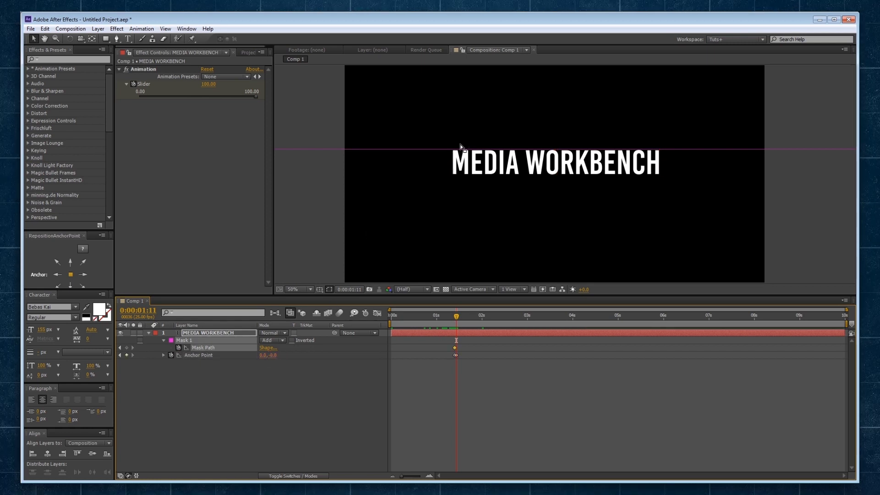
{"action": "key", "text": "comma"}
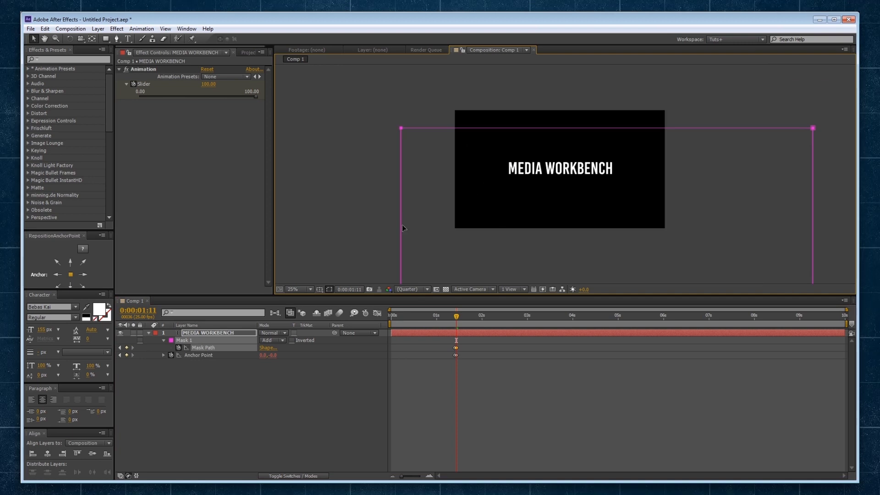
{"action": "left_click_drag", "start_coordinate": [402, 224], "coordinate": [399, 108]}
{"action": "left_click_drag", "start_coordinate": [438, 257], "coordinate": [442, 176]}
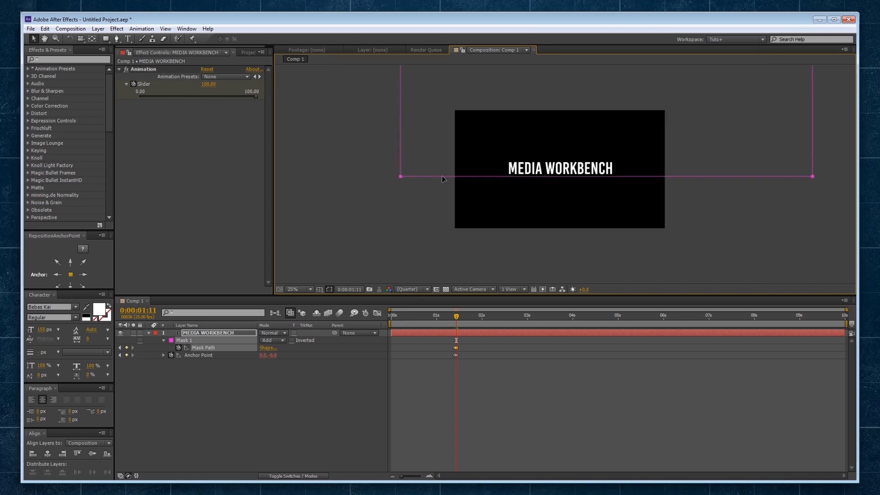
{"action": "key", "text": "period"}
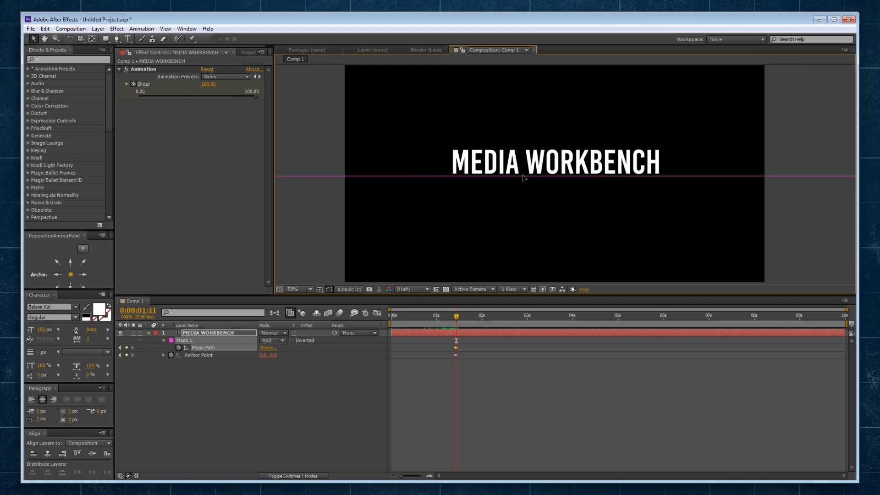
Show the layer's keyframed properties and preview the animation from the start.
{"action": "left_click", "coordinate": [447, 385]}
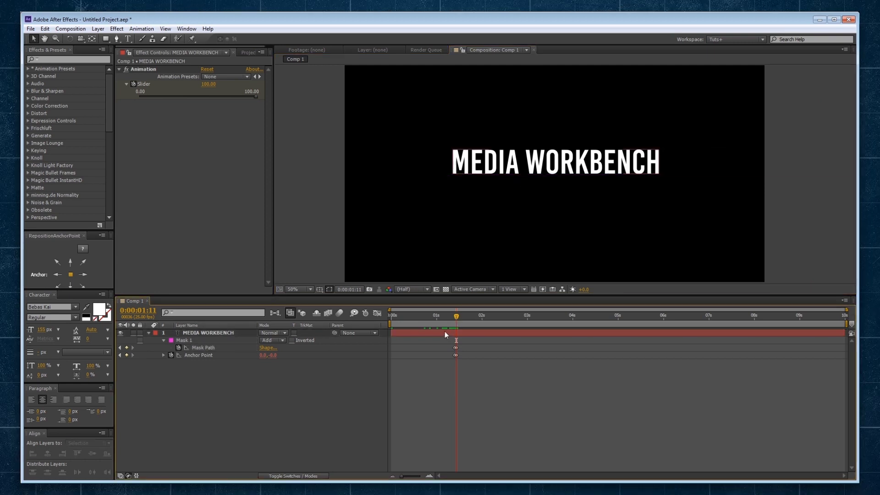
{"action": "left_click", "coordinate": [445, 332]}
{"action": "key", "text": "u"}
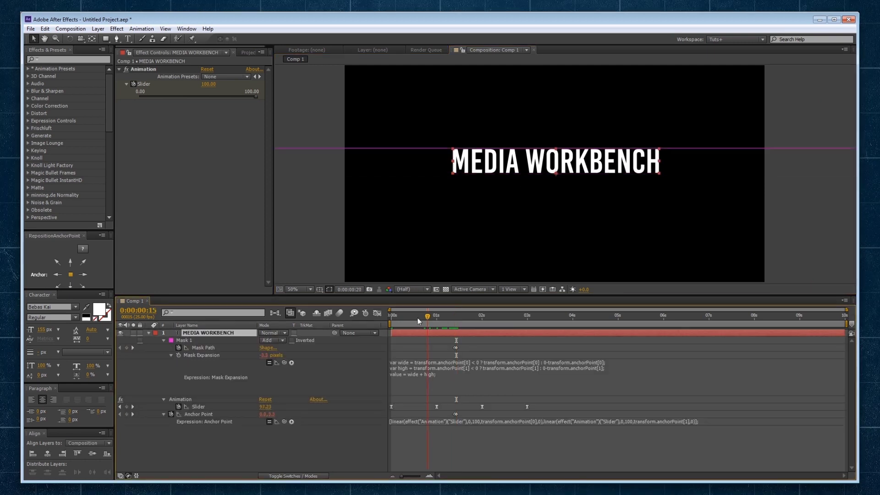
{"action": "key", "text": "Home"}
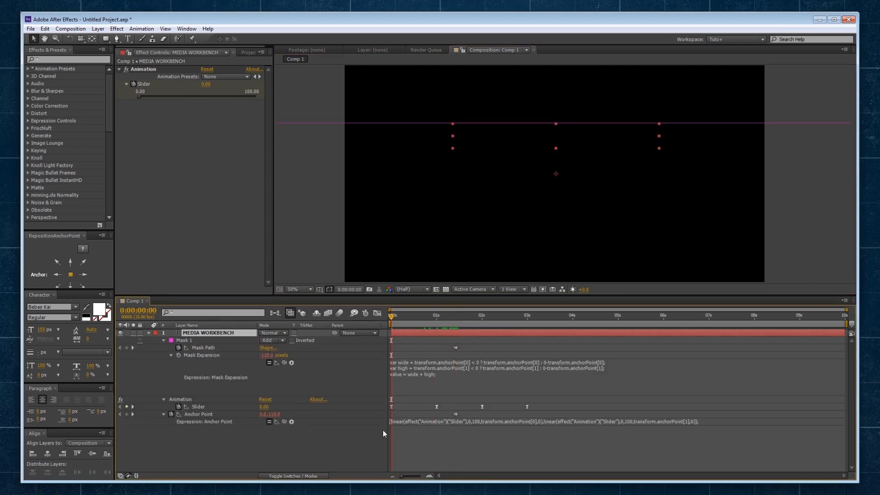
{"action": "key", "text": "space"}
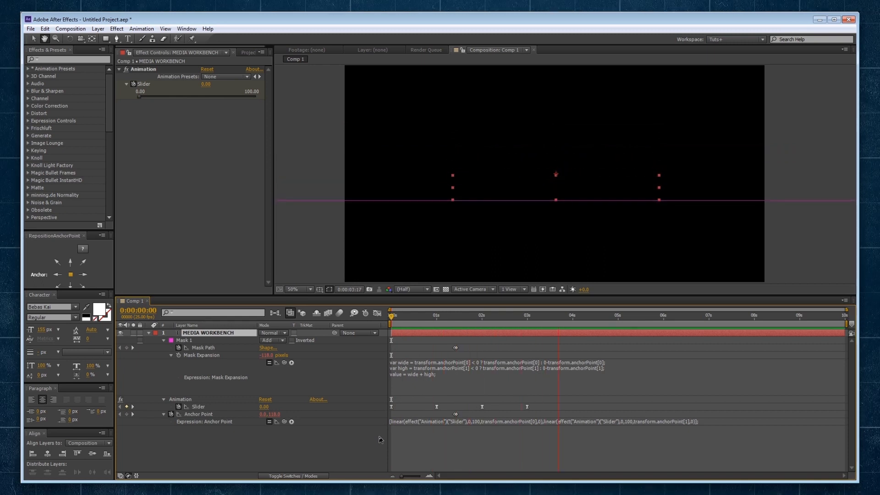
{"action": "left_click", "coordinate": [433, 322]}
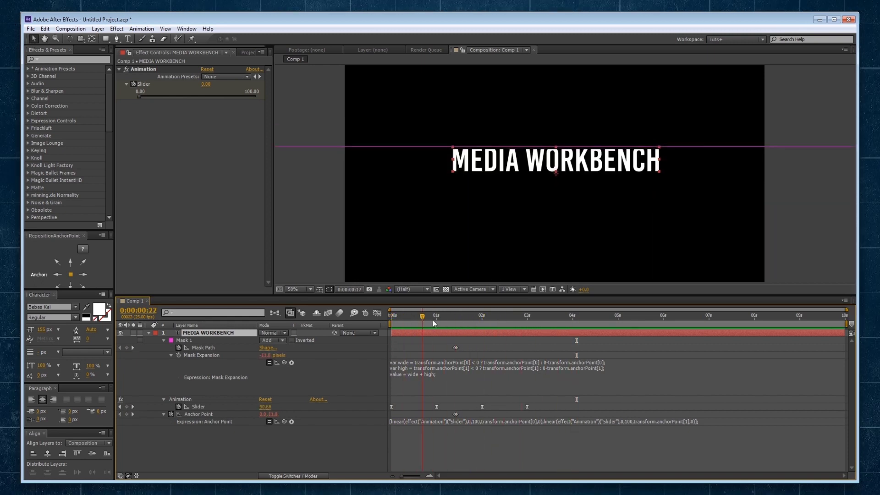
{"action": "left_click_drag", "start_coordinate": [433, 322], "coordinate": [453, 322]}
Drag the last two Slider keyframes later to about 3.3 s and 4.3 s, then scrub to check.
{"action": "left_click", "coordinate": [482, 406]}
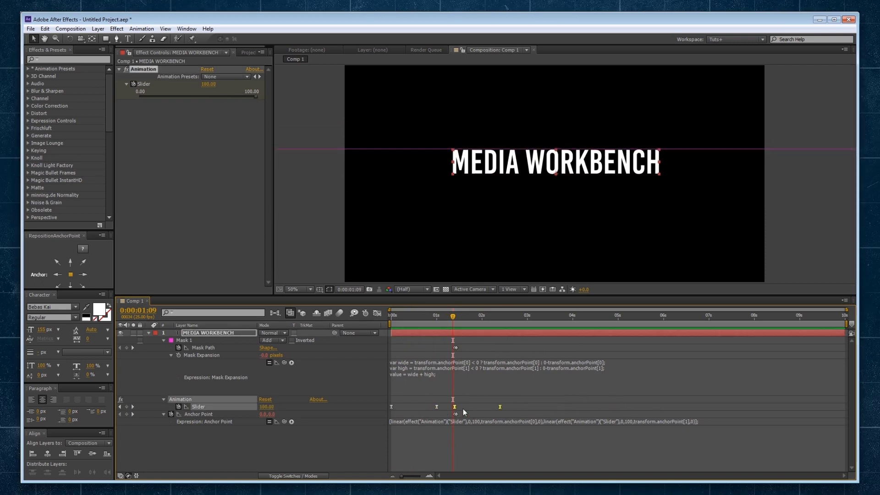
{"action": "left_click_drag", "start_coordinate": [462, 407], "coordinate": [545, 406]}
{"action": "left_click", "coordinate": [512, 317]}
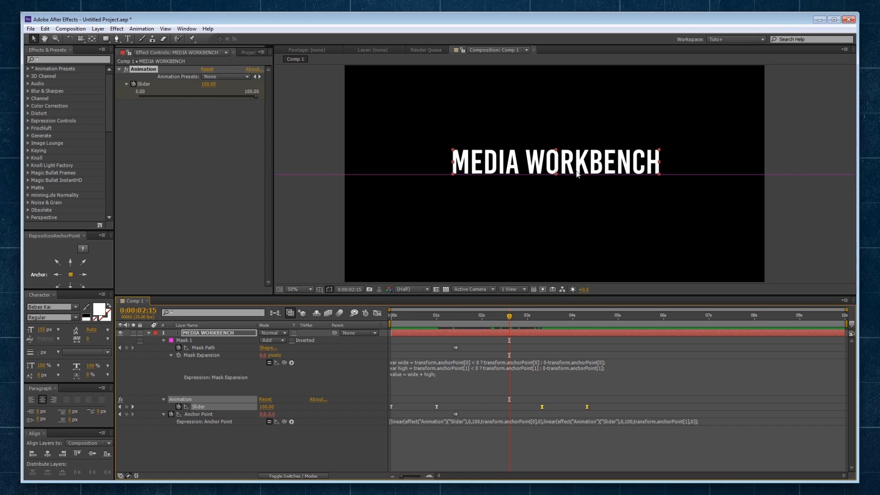
{"action": "key", "text": "comma"}
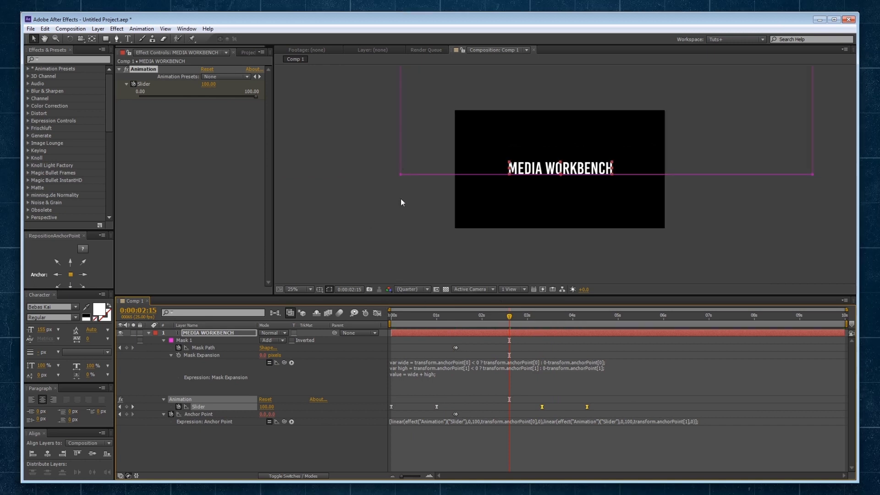
{"action": "left_click", "coordinate": [299, 190]}
{"action": "left_click", "coordinate": [208, 333]}
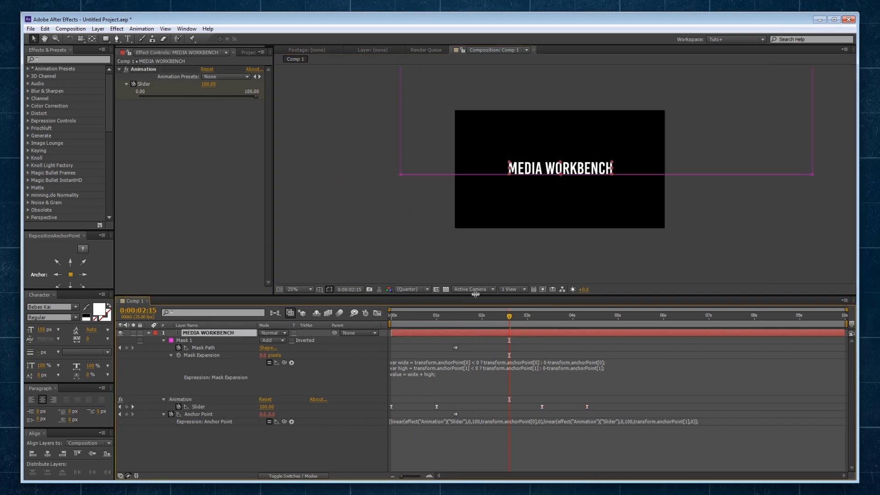
{"action": "left_click", "coordinate": [435, 322]}
{"action": "left_click_drag", "start_coordinate": [447, 323], "coordinate": [503, 326]}
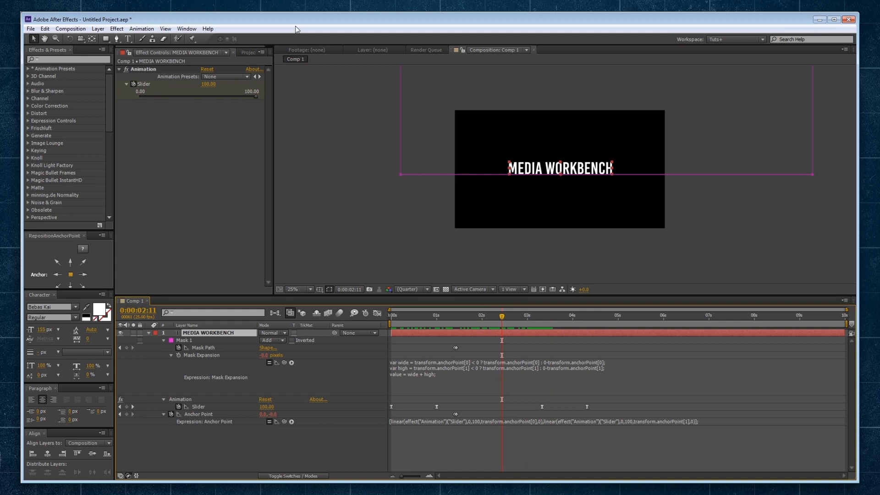
{"action": "key", "text": "period"}
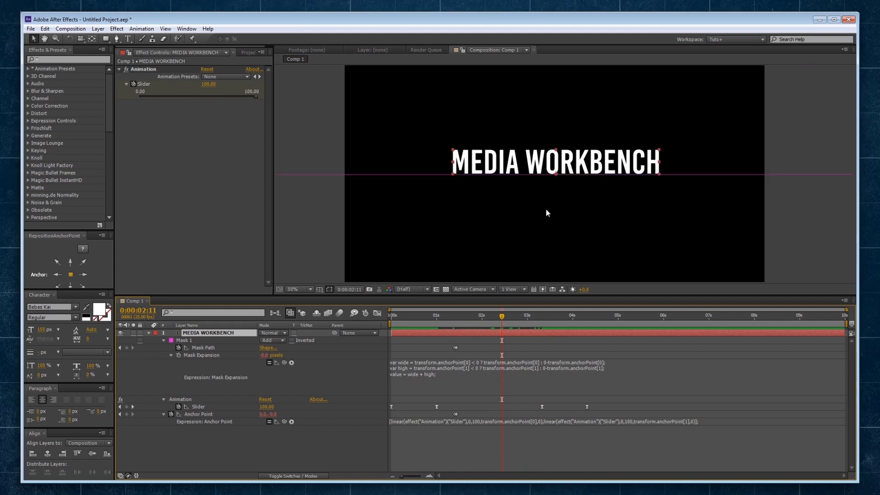